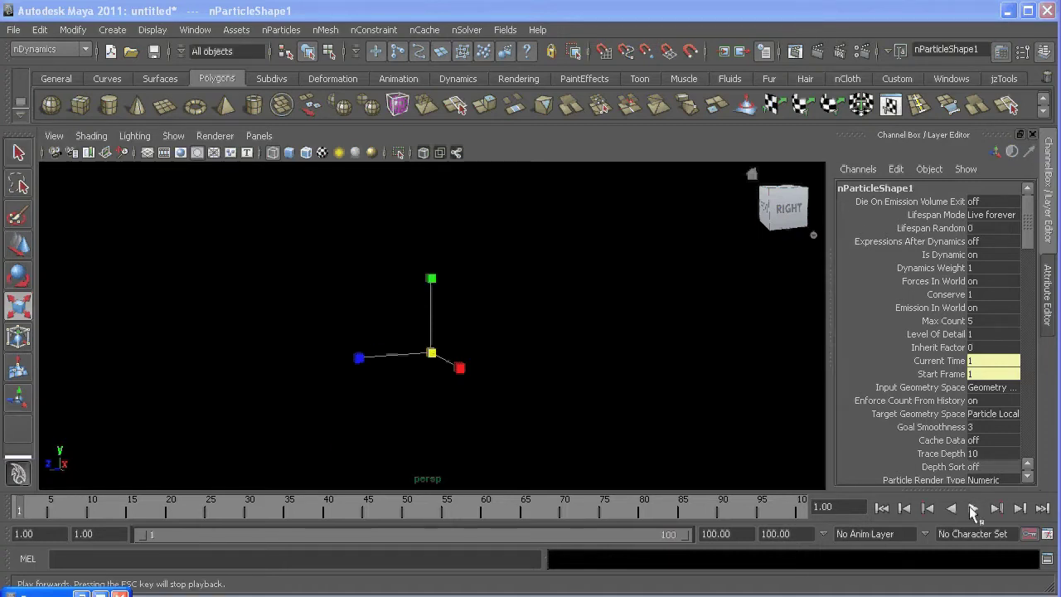
Step: Play the particle simulation several times from frame 1 to compare the instanced shapes between runs
{"action": "left_click", "coordinate": [974, 509]}
{"action": "left_click", "coordinate": [973, 510]}
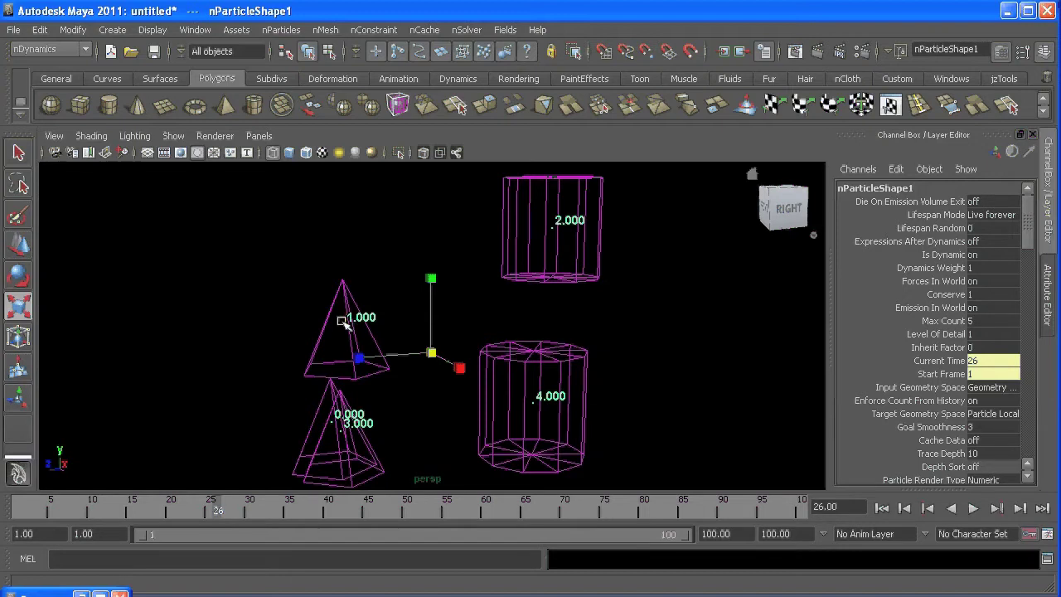
{"action": "key", "text": "q"}
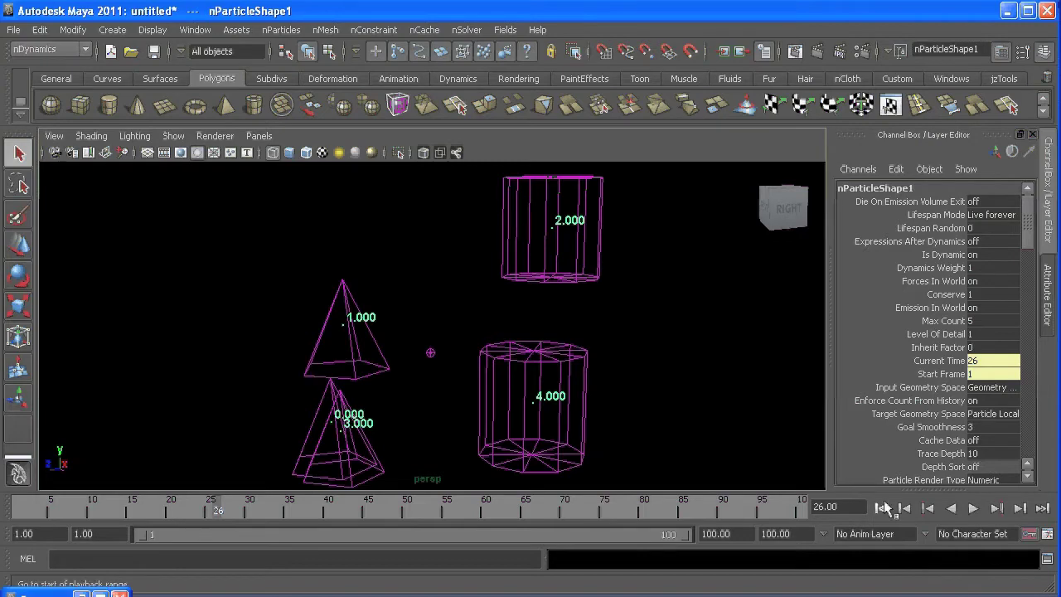
{"action": "left_click", "coordinate": [882, 508]}
{"action": "left_click", "coordinate": [973, 508]}
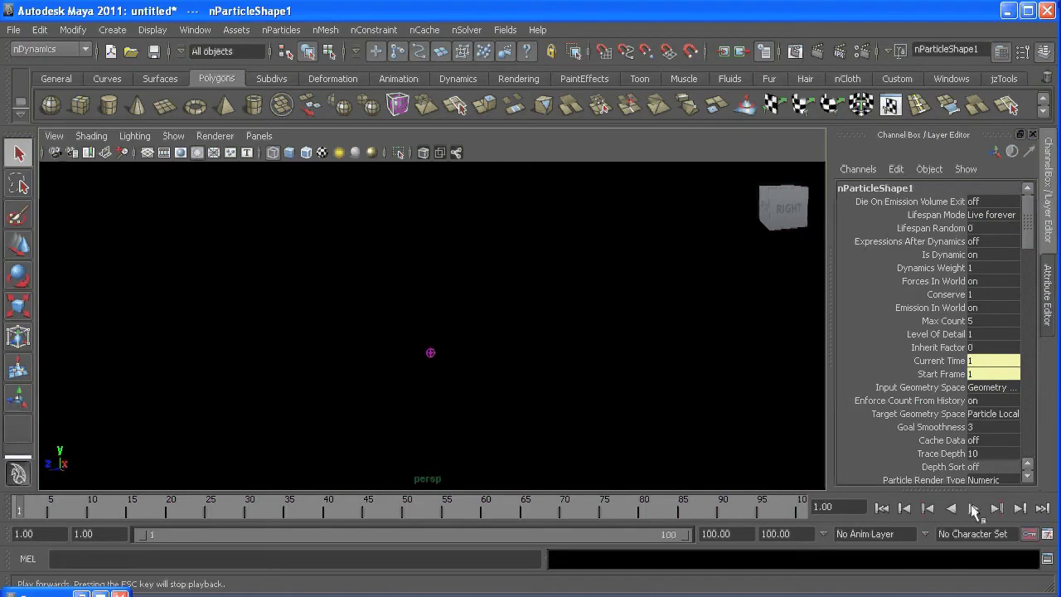
{"action": "key", "text": "Escape"}
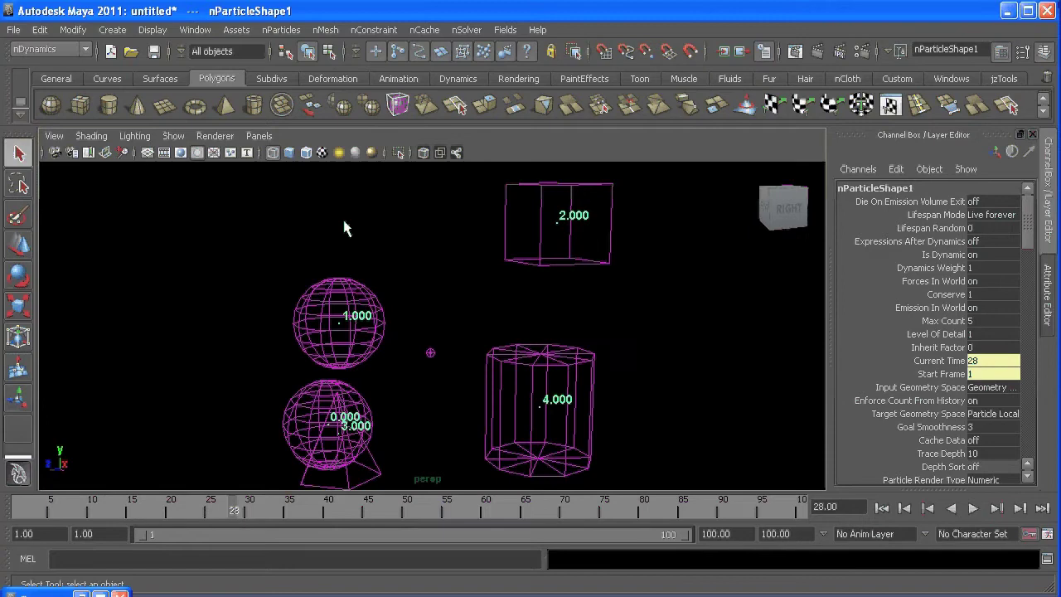
{"action": "left_click", "coordinate": [882, 507]}
{"action": "left_click", "coordinate": [973, 507]}
{"action": "left_click", "coordinate": [974, 508]}
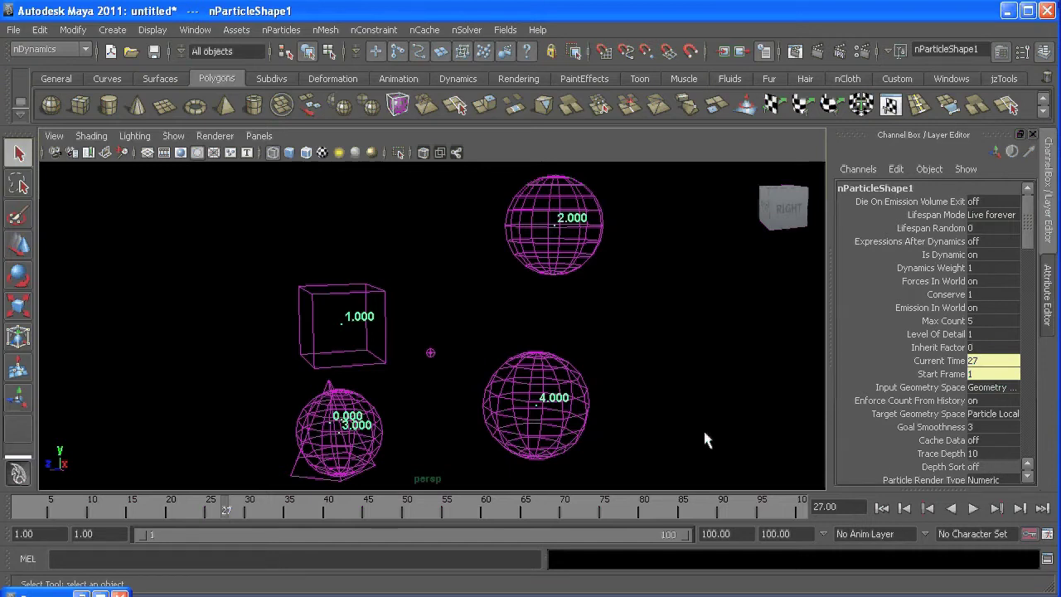
{"action": "left_click", "coordinate": [881, 510]}
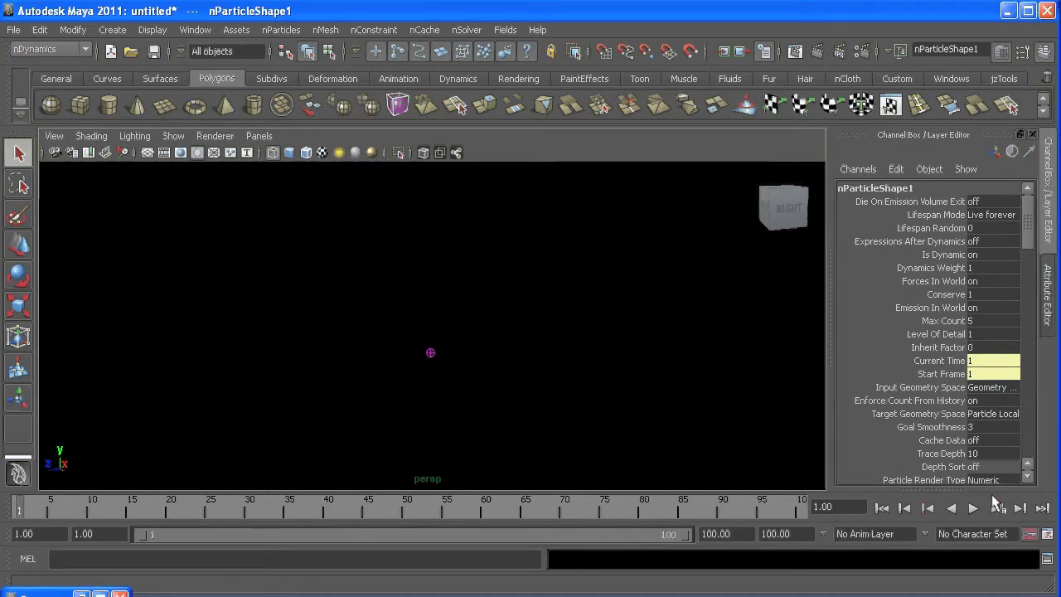
{"action": "left_click", "coordinate": [973, 508]}
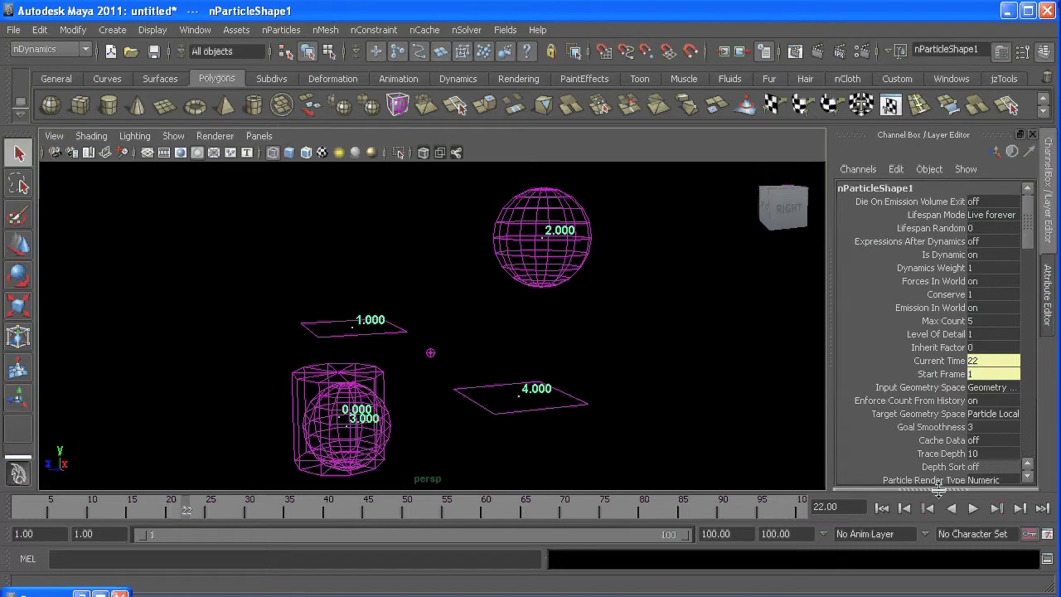
{"action": "left_click", "coordinate": [883, 508]}
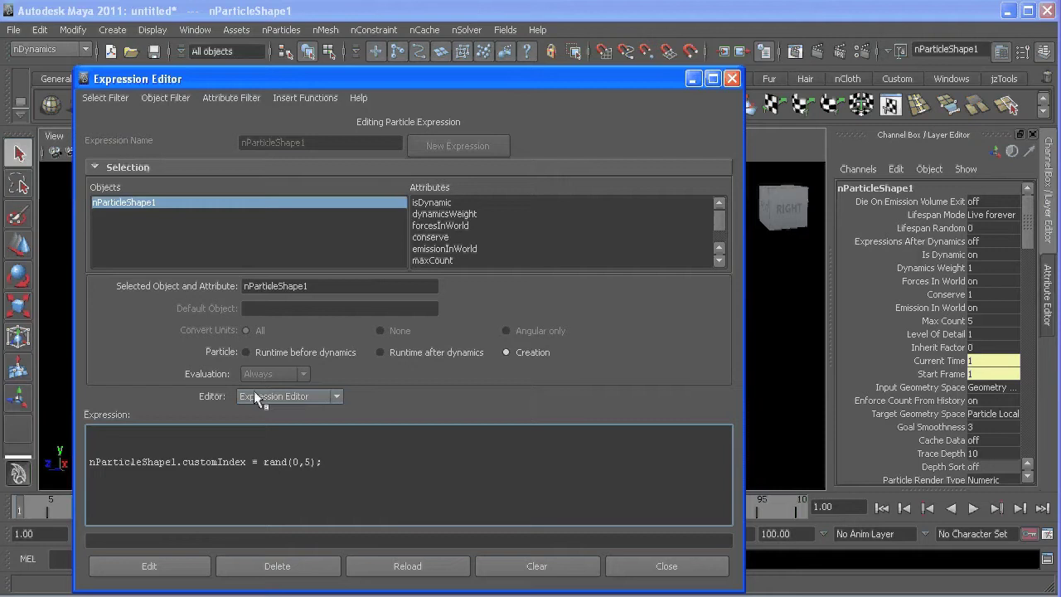
Step: Add the line seed(id); above the customIndex line in nParticleShape1's creation expression and apply the edit
{"action": "left_click_drag", "start_coordinate": [262, 462], "coordinate": [316, 462]}
{"action": "left_click", "coordinate": [357, 467]}
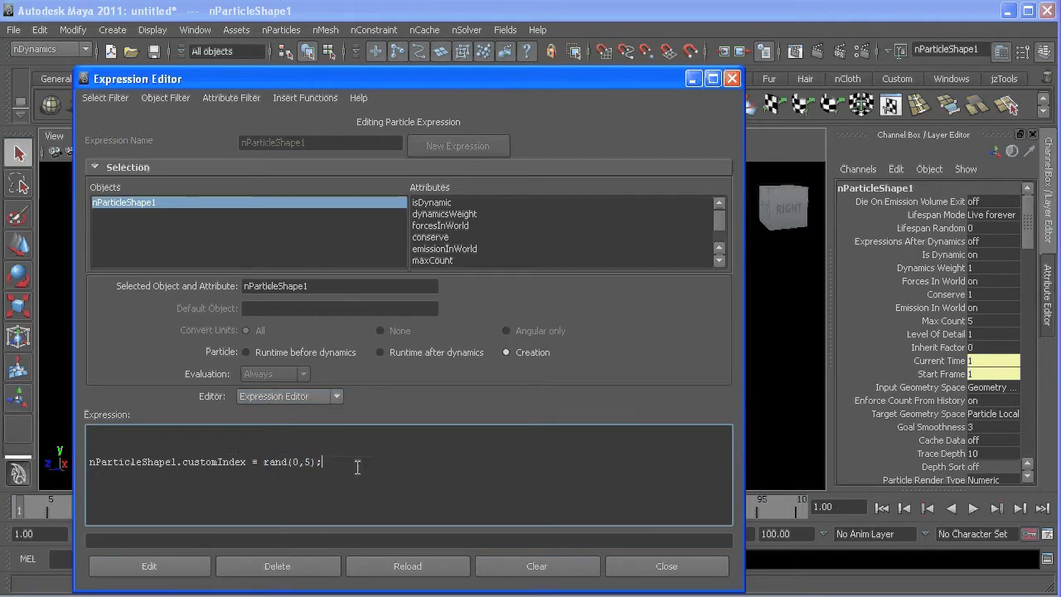
{"action": "left_click", "coordinate": [238, 437]}
{"action": "type", "text": "seed(id);"}
{"action": "left_click", "coordinate": [178, 570]}
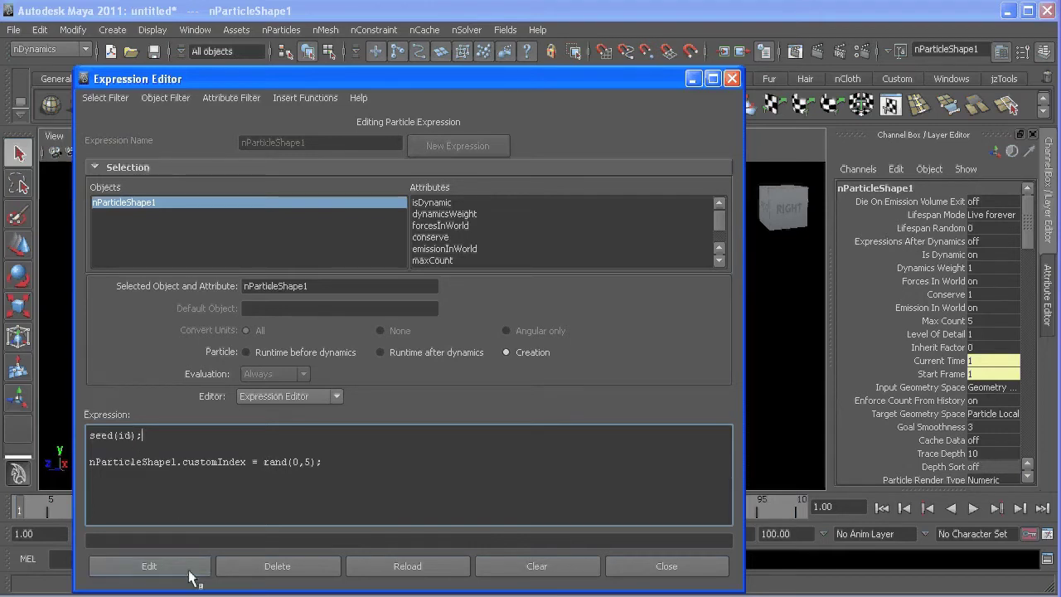
{"action": "left_click", "coordinate": [693, 79]}
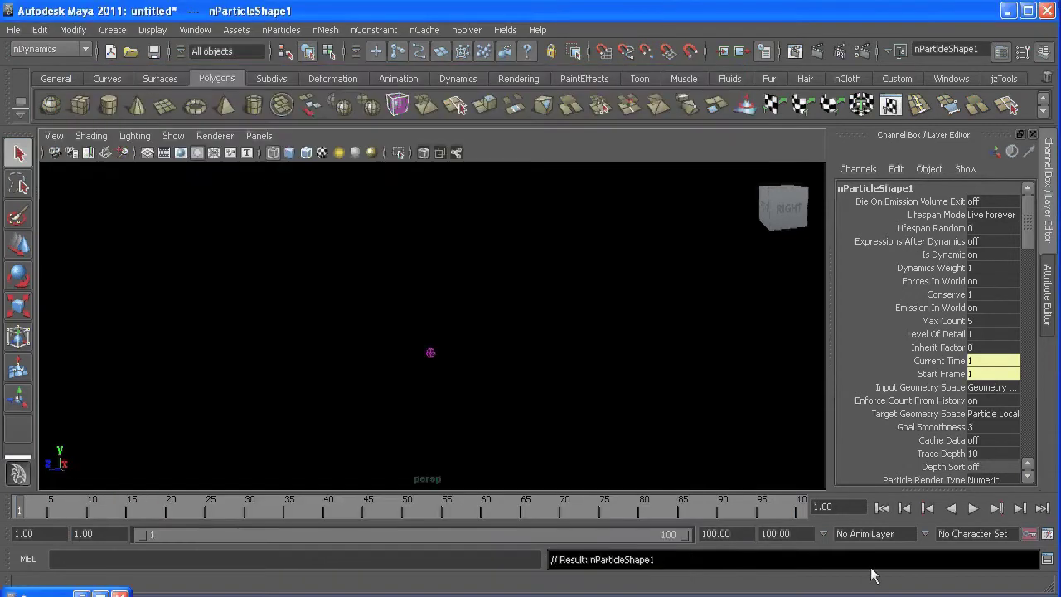
Step: Play the simulation twice from frame 1 to check the shape assigned to each seeded particle, and rewind
{"action": "left_click", "coordinate": [973, 508]}
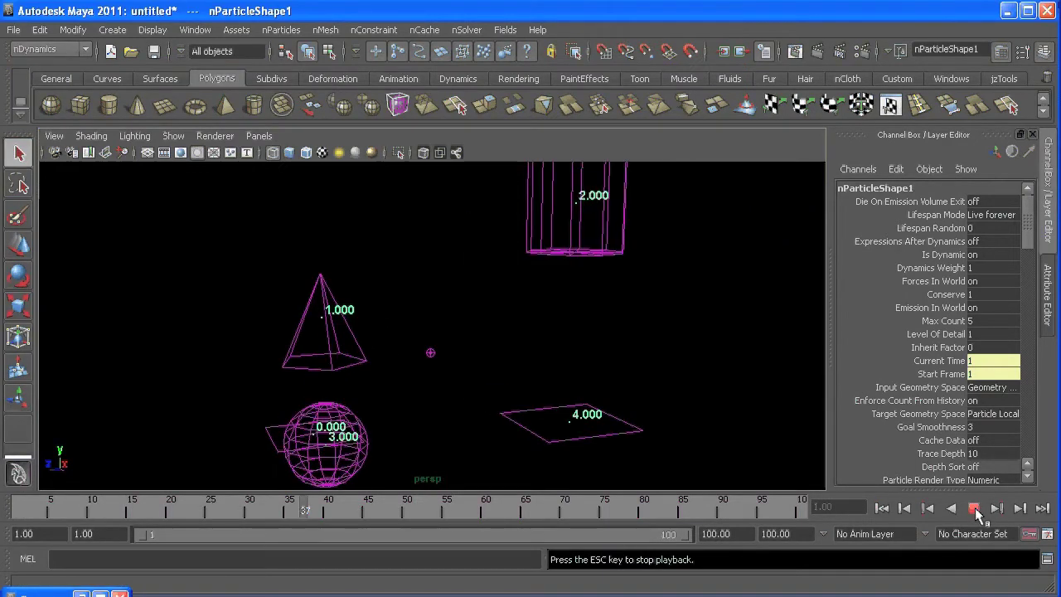
{"action": "left_click", "coordinate": [974, 509]}
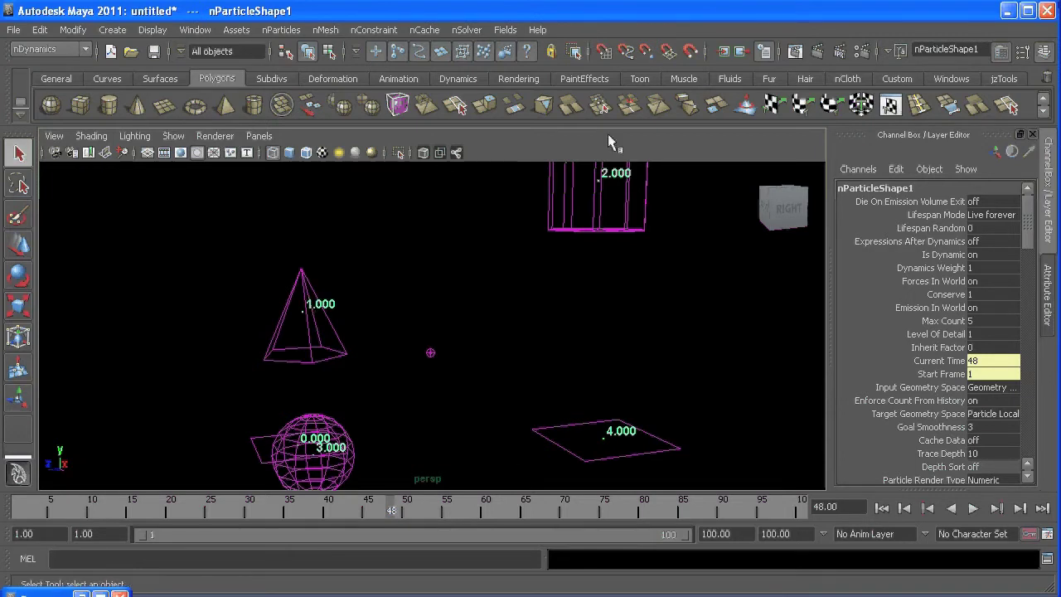
{"action": "left_click", "coordinate": [881, 508]}
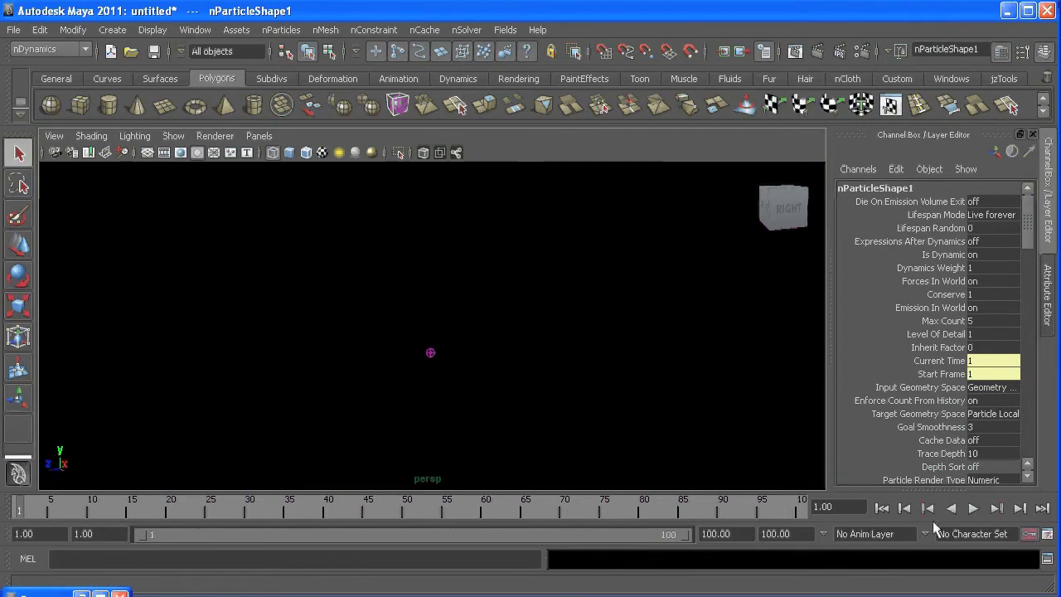
{"action": "left_click", "coordinate": [970, 509]}
{"action": "left_click", "coordinate": [970, 508]}
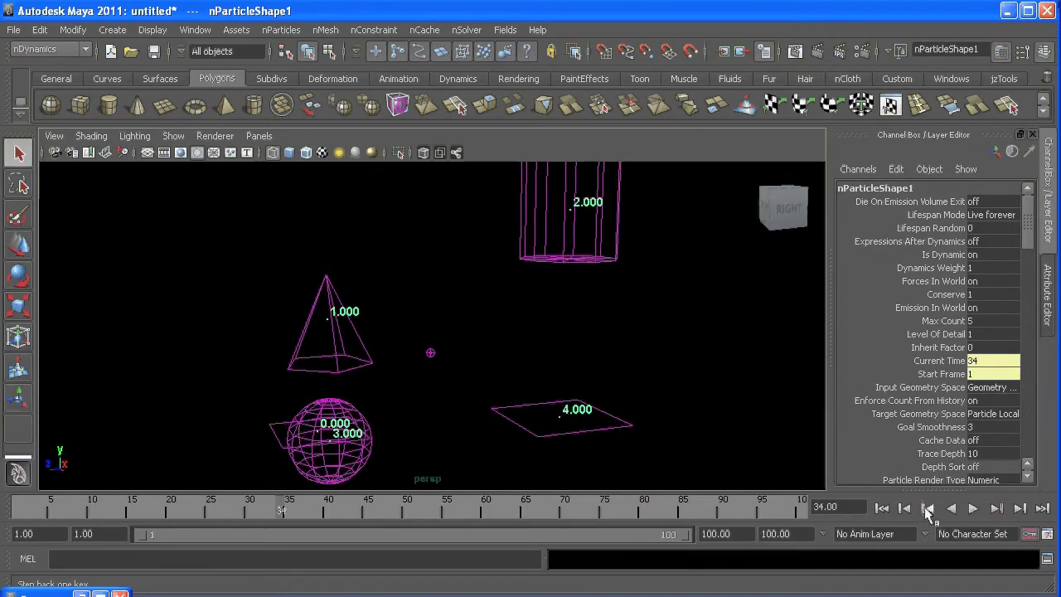
{"action": "left_click", "coordinate": [882, 508]}
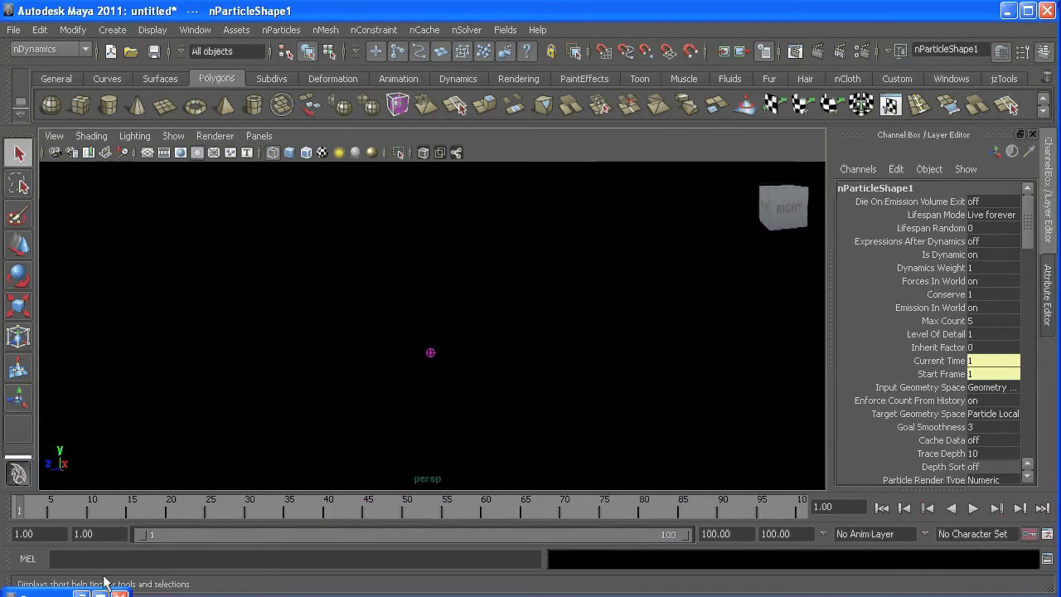
Step: Change the seed line of the creation expression to seed(id*5); and apply it
{"action": "left_click", "coordinate": [99, 595]}
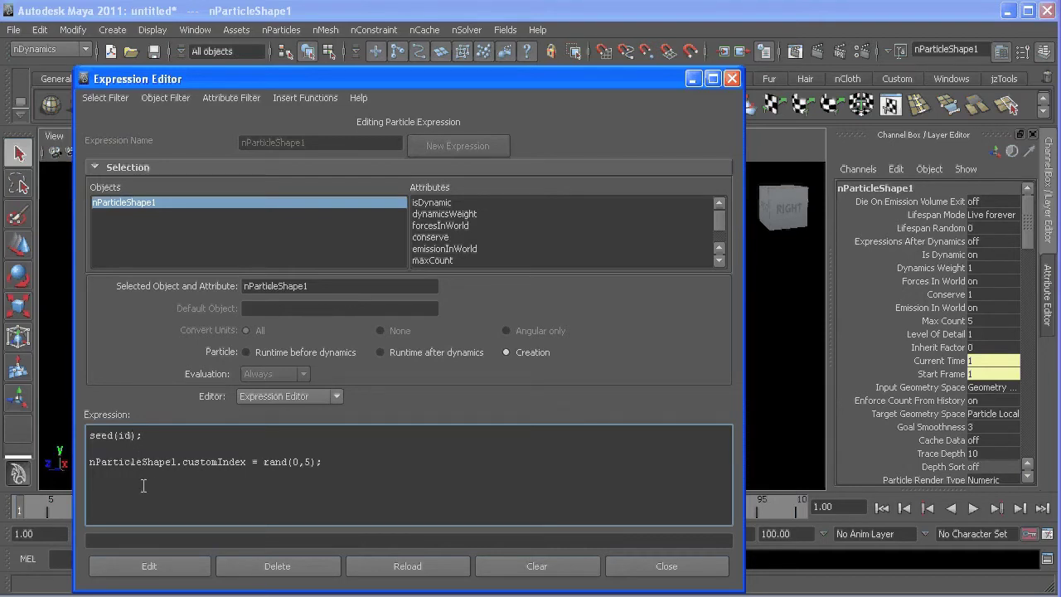
{"action": "type", "text": "*"}
{"action": "left_click", "coordinate": [693, 79]}
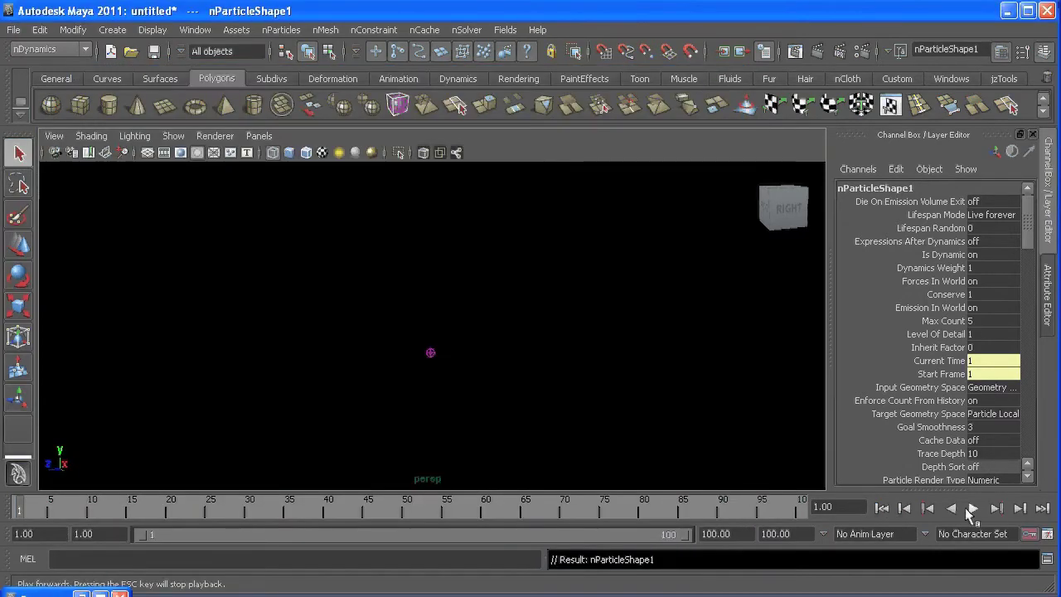
Step: Replay the simulation from frame 1 with the multiplied seed to compare the shapes, and review the creation expression
{"action": "left_click", "coordinate": [972, 508]}
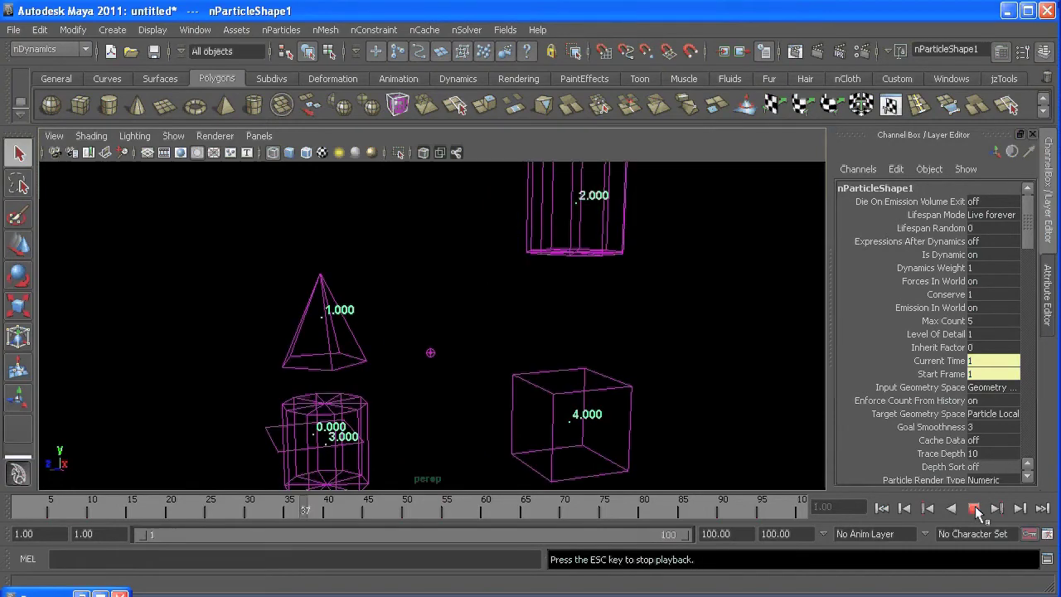
{"action": "left_click", "coordinate": [975, 509]}
{"action": "left_click", "coordinate": [882, 508]}
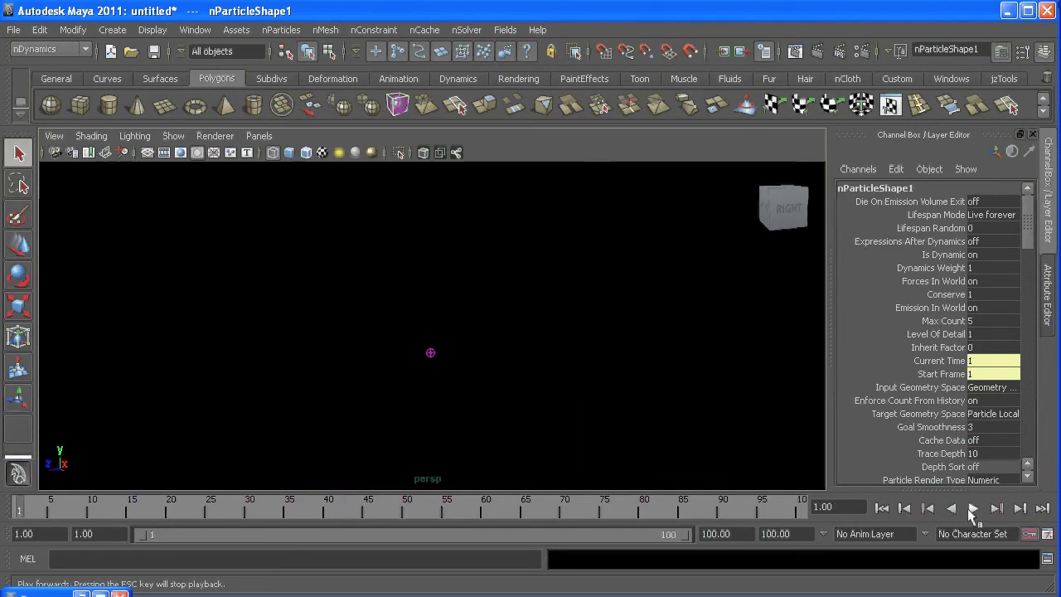
{"action": "left_click", "coordinate": [972, 508]}
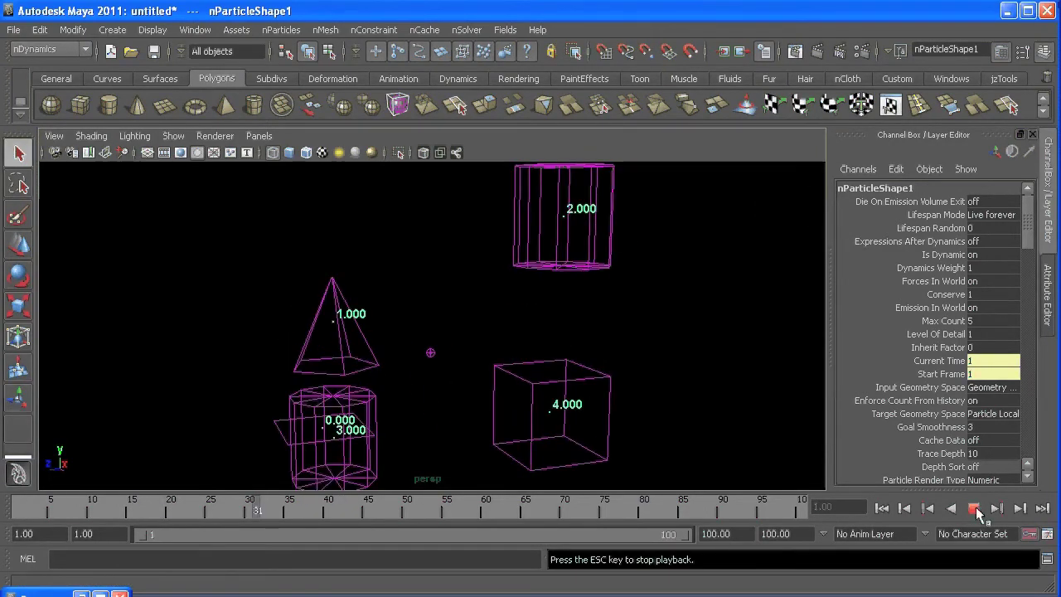
{"action": "left_click", "coordinate": [975, 508]}
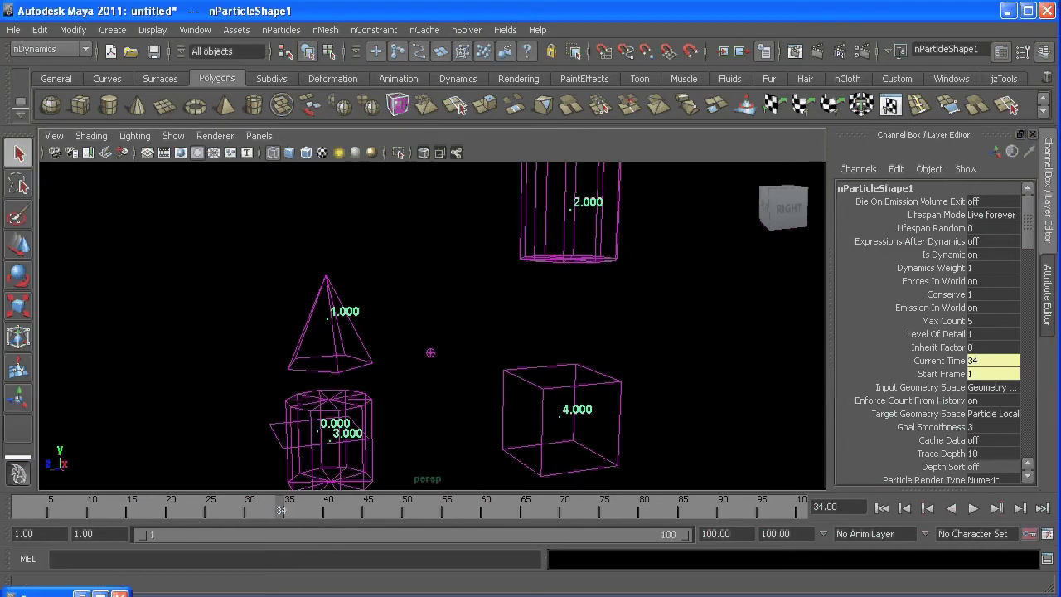
{"action": "left_click", "coordinate": [91, 590]}
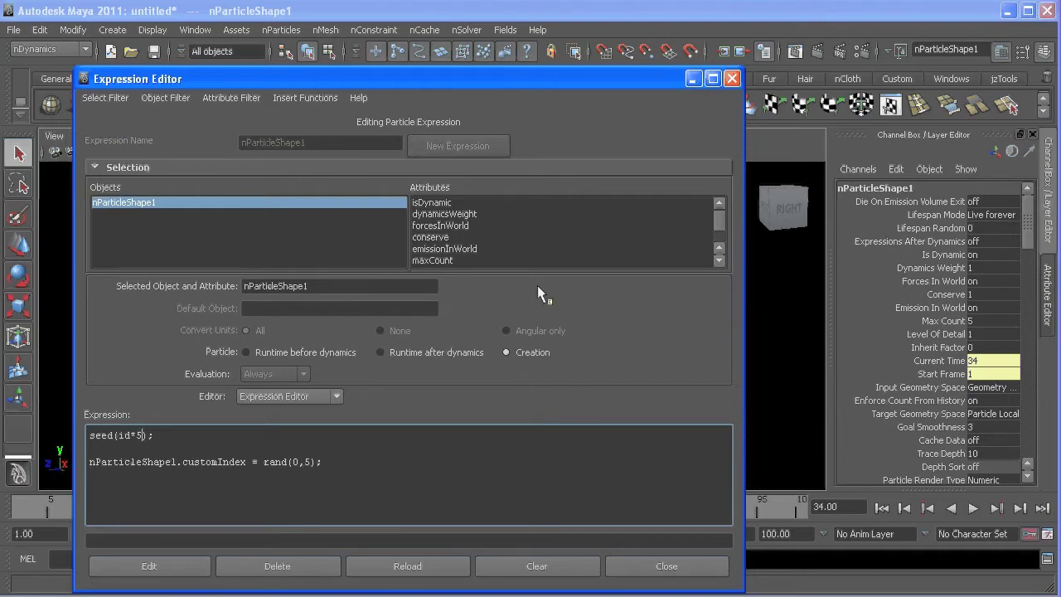
{"action": "left_click", "coordinate": [693, 80]}
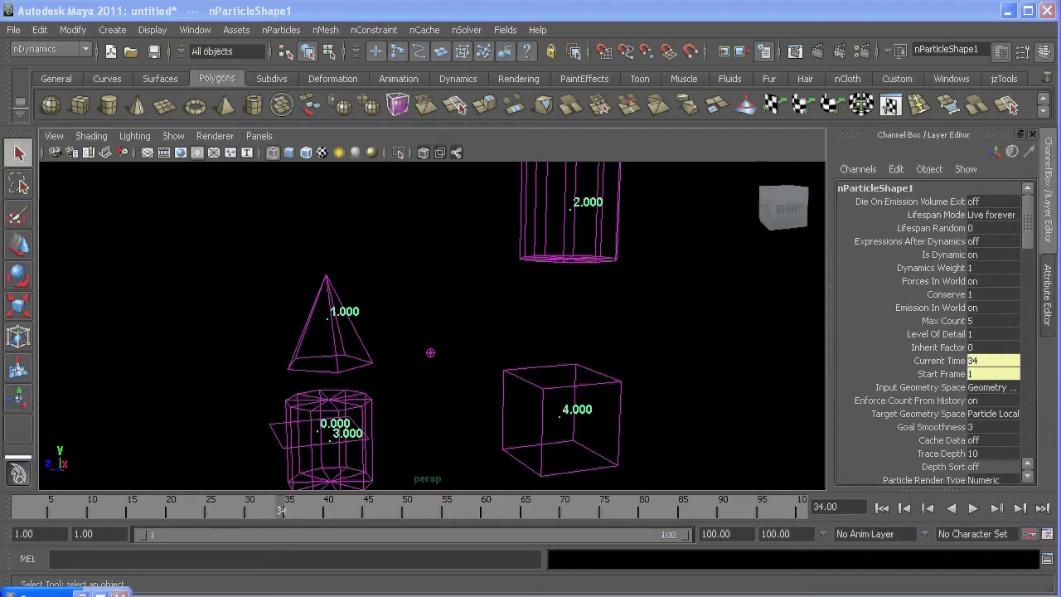
Step: Add a per-particle vector attribute named orient to nParticleShape1 and close the attribute dialog
{"action": "left_click", "coordinate": [1047, 294]}
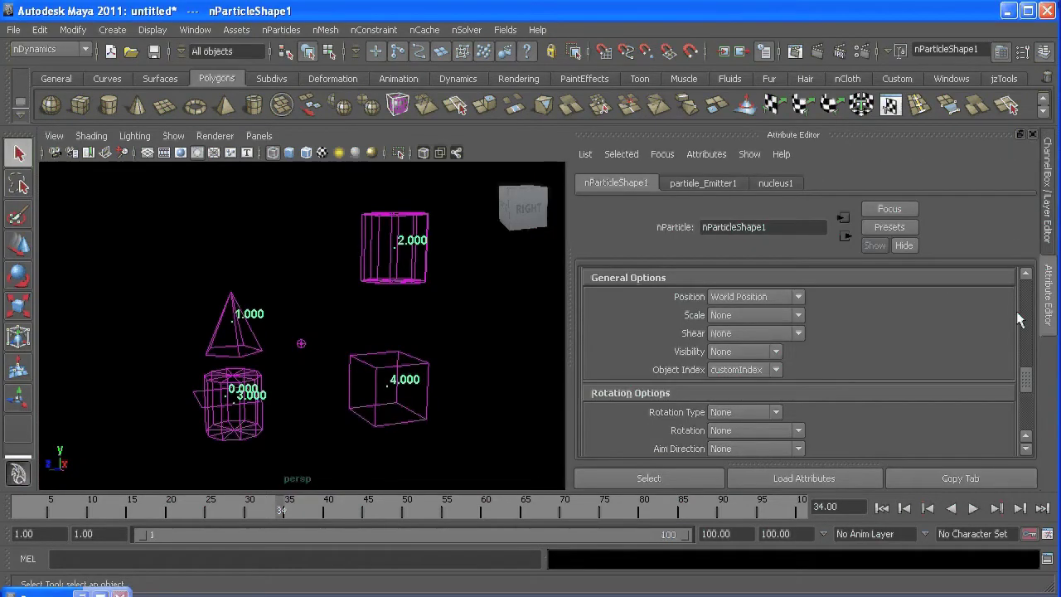
{"action": "scroll", "coordinate": [718, 354], "scroll_direction": "up", "scroll_amount": 10}
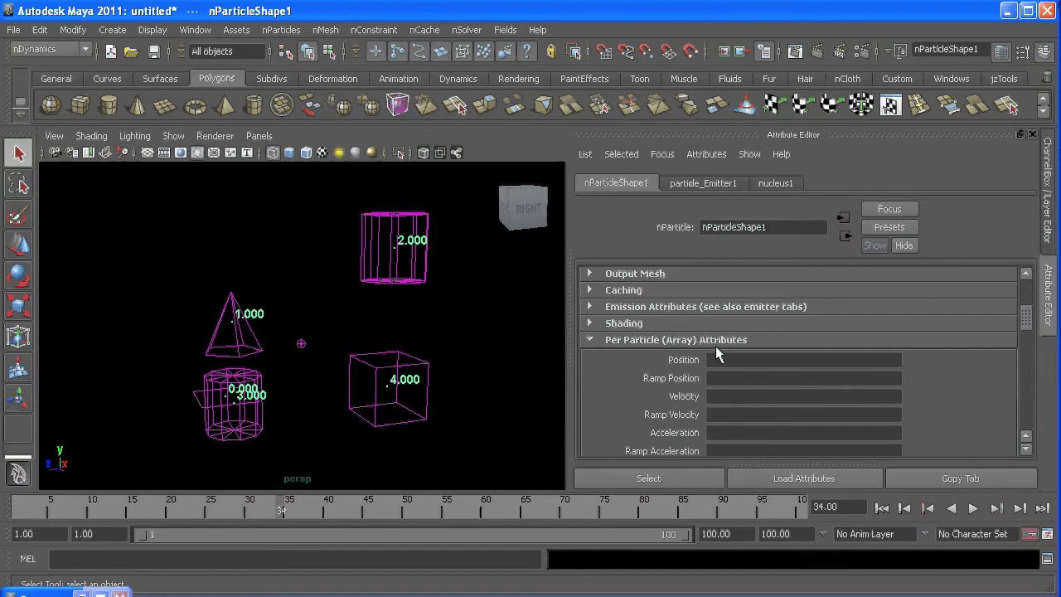
{"action": "left_click", "coordinate": [675, 340]}
{"action": "left_click", "coordinate": [649, 378]}
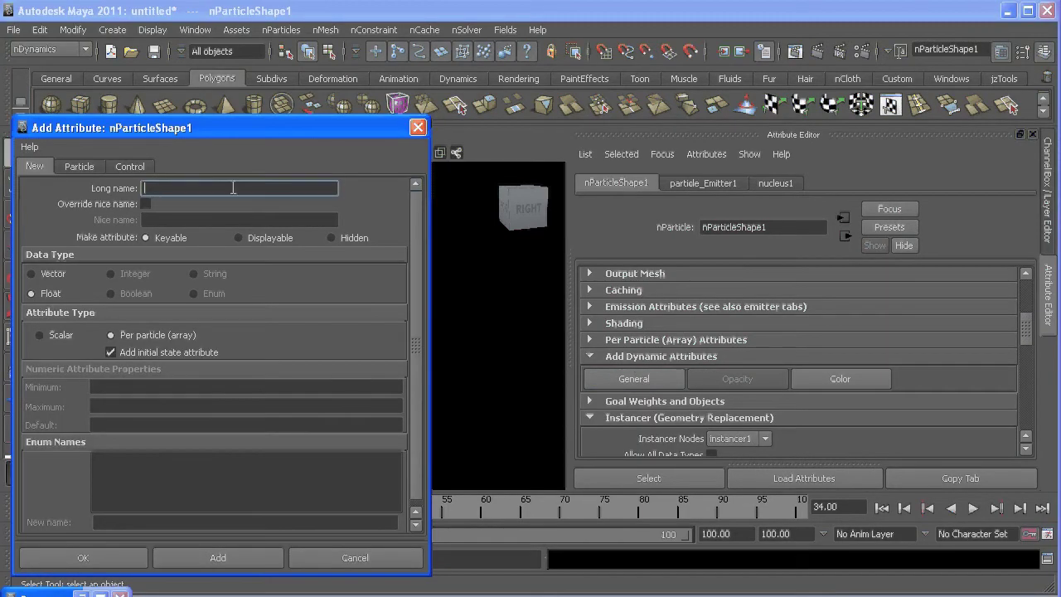
{"action": "type", "text": "orient"}
{"action": "left_click", "coordinate": [42, 272]}
{"action": "left_click", "coordinate": [208, 558]}
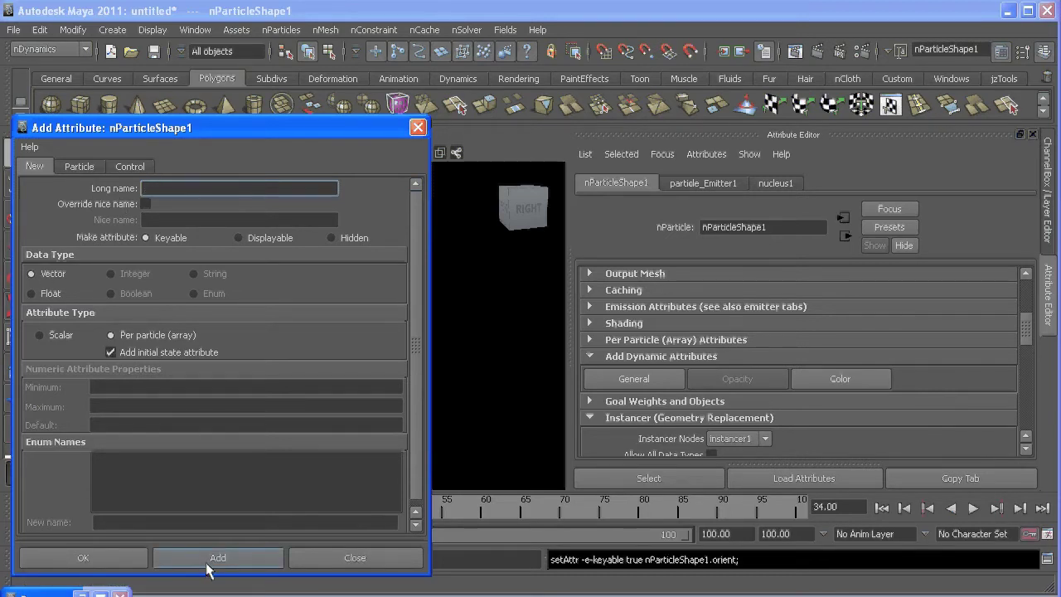
{"action": "left_click", "coordinate": [417, 127]}
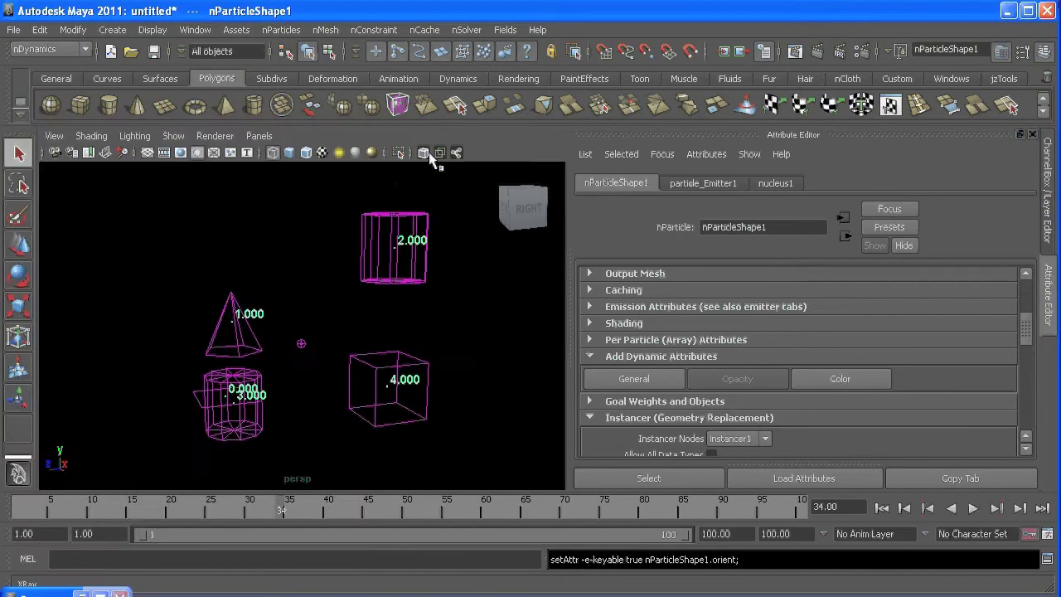
Step: Look for the orient attribute in the expression's attribute list and among nParticleShape1's per-particle attributes, refreshing the attribute display
{"action": "left_click", "coordinate": [644, 340]}
{"action": "left_click_drag", "start_coordinate": [1028, 323], "coordinate": [1028, 359]}
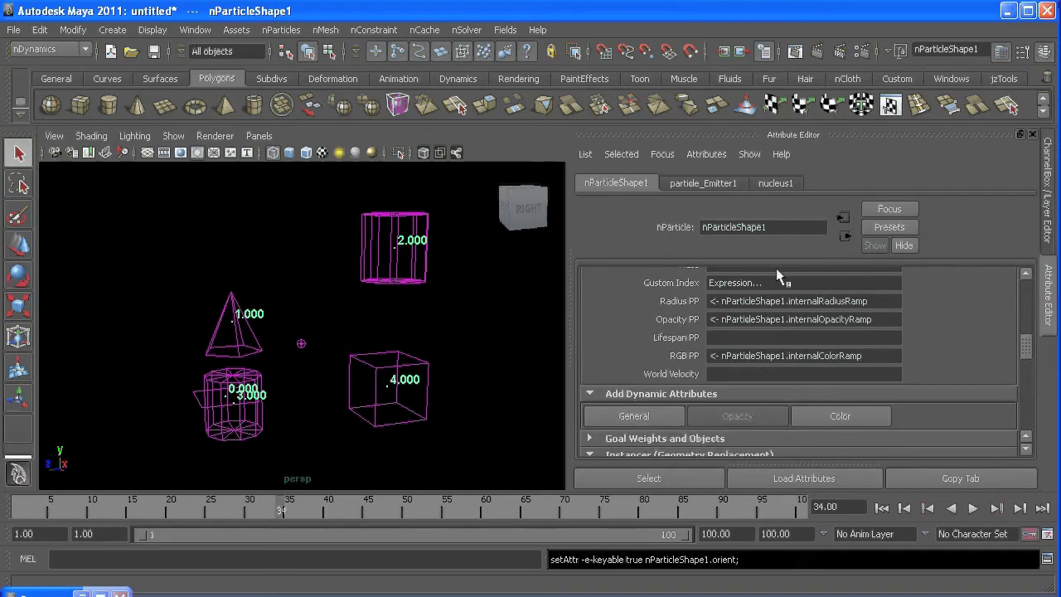
{"action": "left_click", "coordinate": [61, 594]}
{"action": "left_click", "coordinate": [715, 221]}
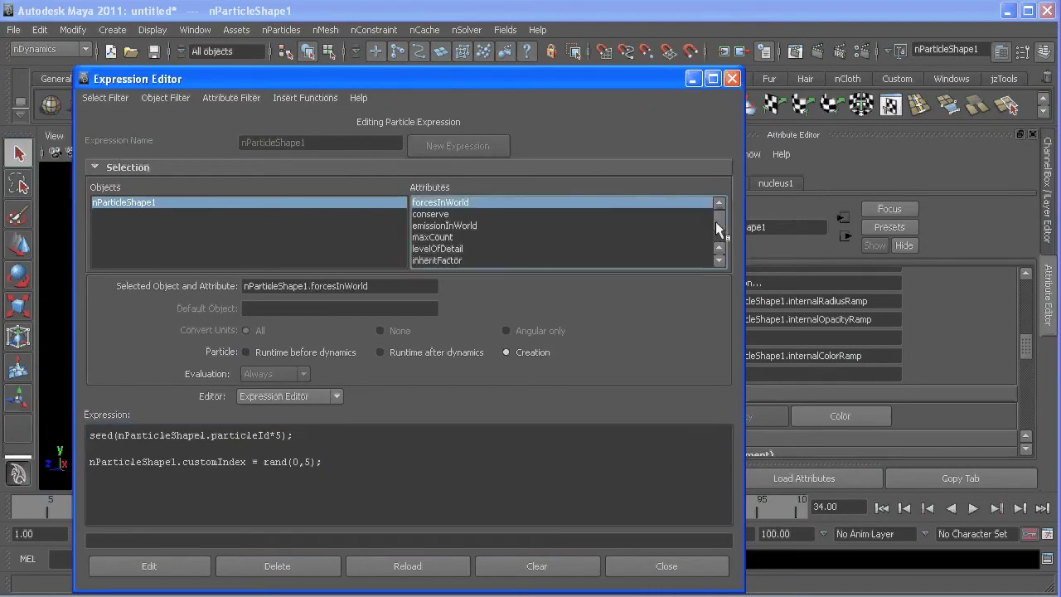
{"action": "left_click", "coordinate": [716, 221]}
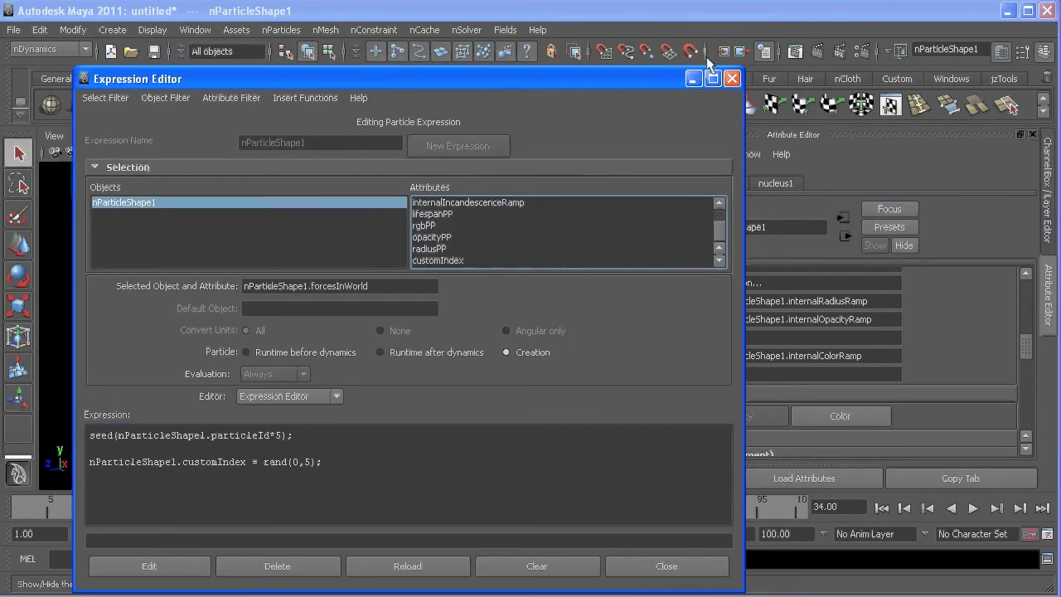
{"action": "left_click", "coordinate": [694, 78]}
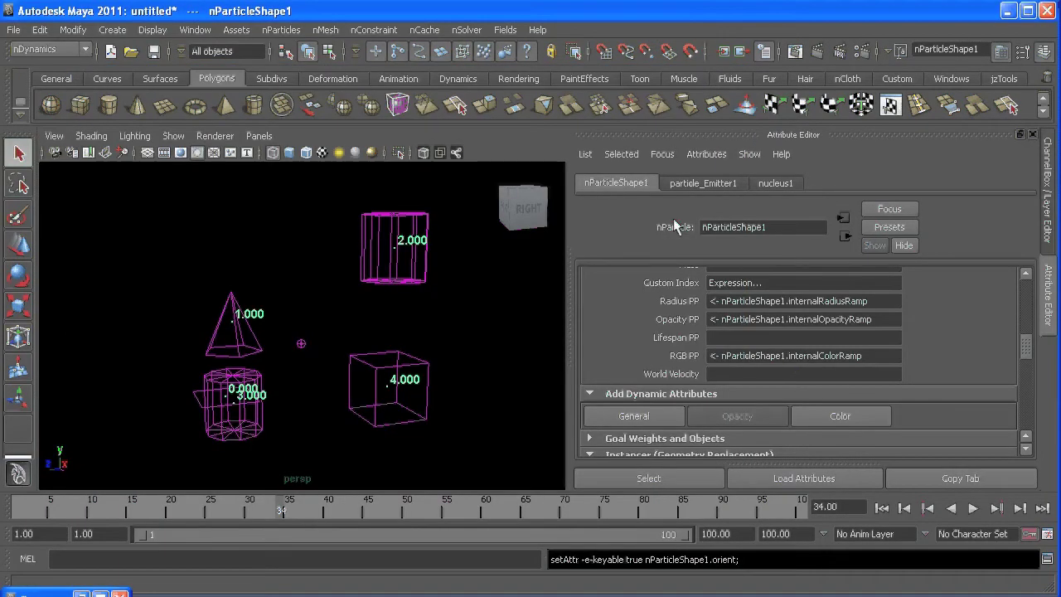
{"action": "left_click", "coordinate": [691, 183]}
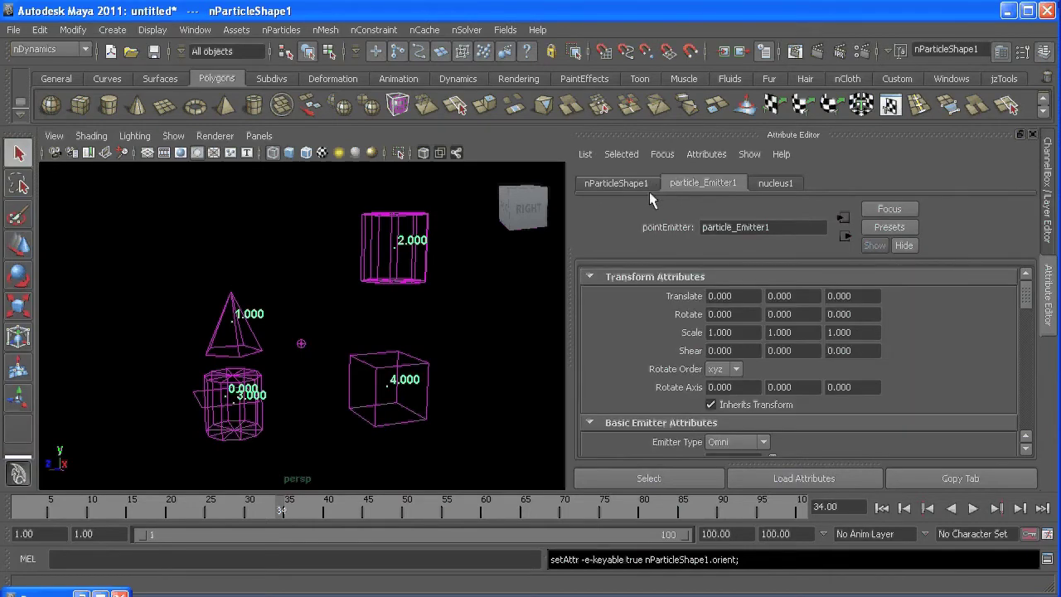
{"action": "left_click", "coordinate": [649, 190]}
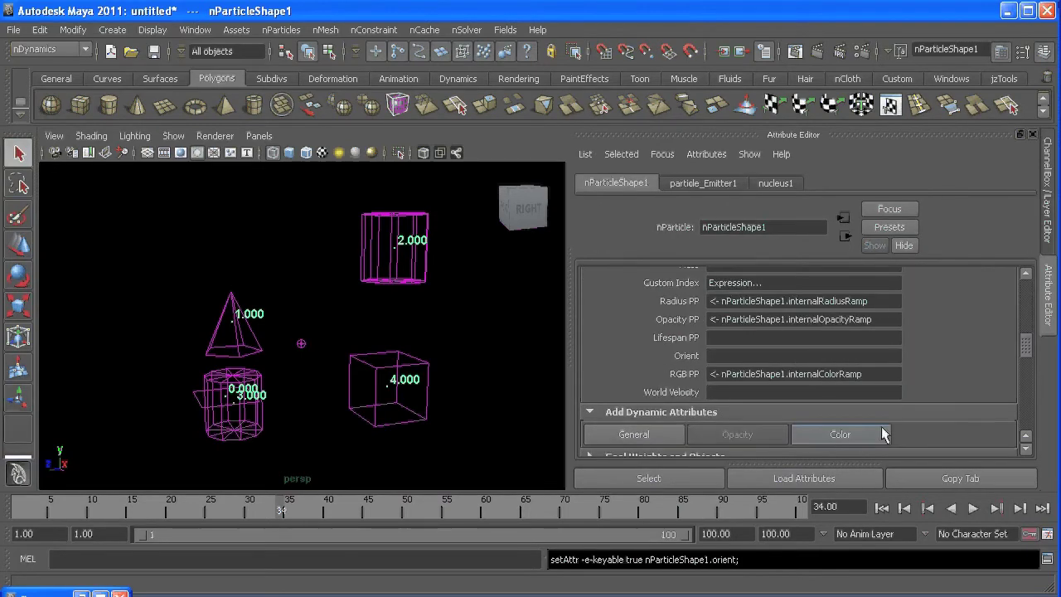
Step: Open the creation expression for the orient attribute and add nParticleShape1.orient on a new line below the customIndex line
{"action": "right_click", "coordinate": [722, 359]}
{"action": "left_click", "coordinate": [783, 365]}
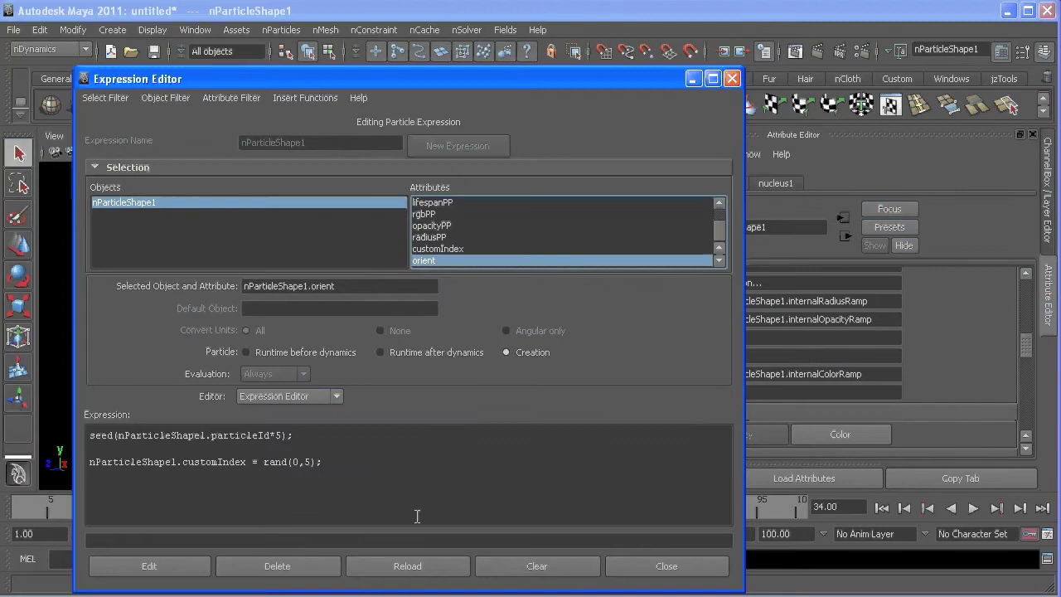
{"action": "left_click", "coordinate": [358, 463]}
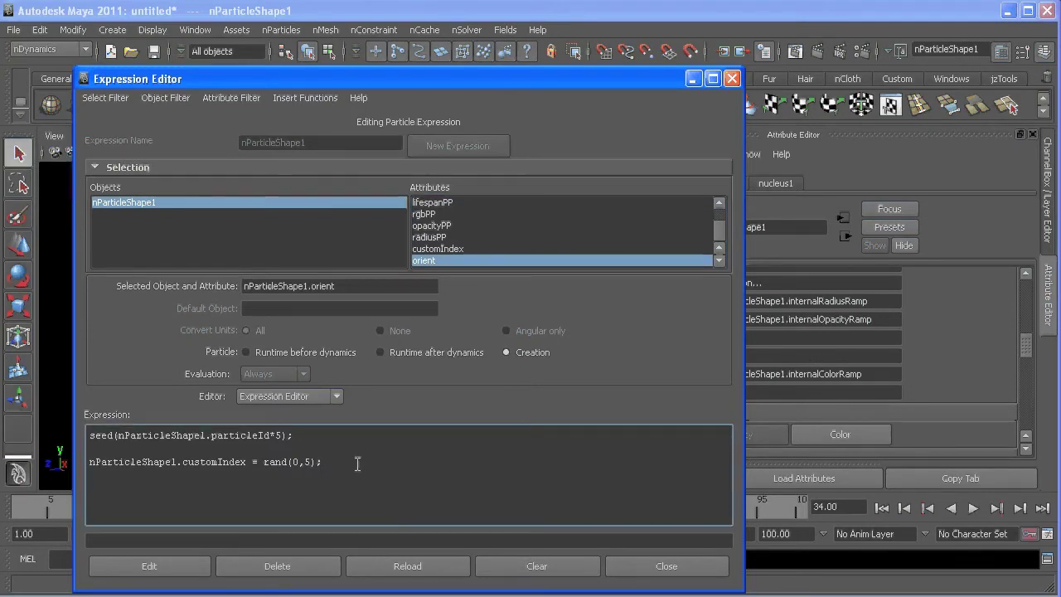
{"action": "left_click_drag", "start_coordinate": [340, 285], "coordinate": [226, 285]}
{"action": "key", "text": "ctrl+c"}
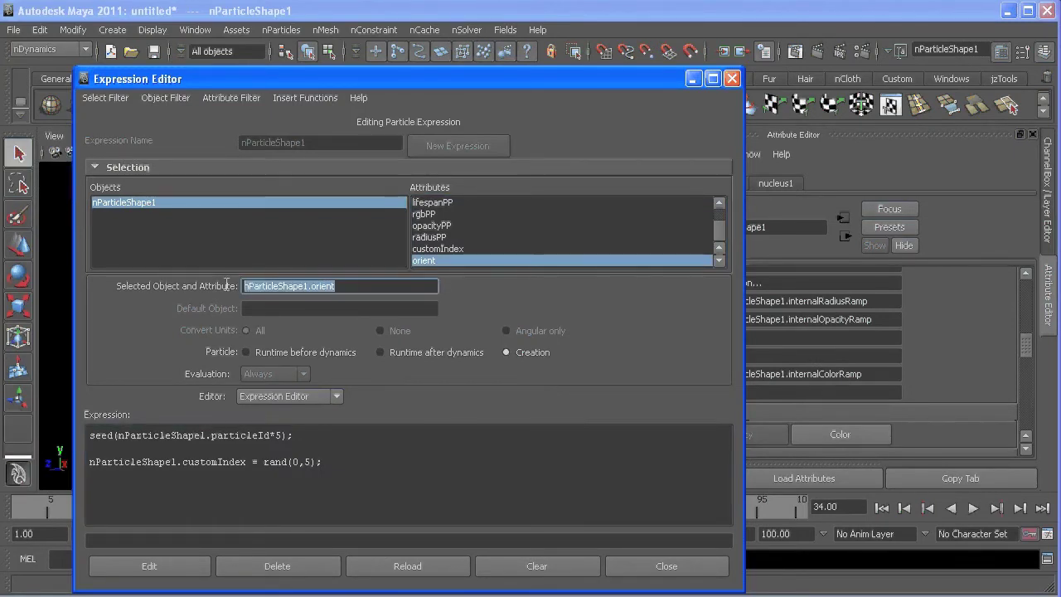
{"action": "left_click", "coordinate": [192, 479]}
{"action": "key", "text": "ctrl+v"}
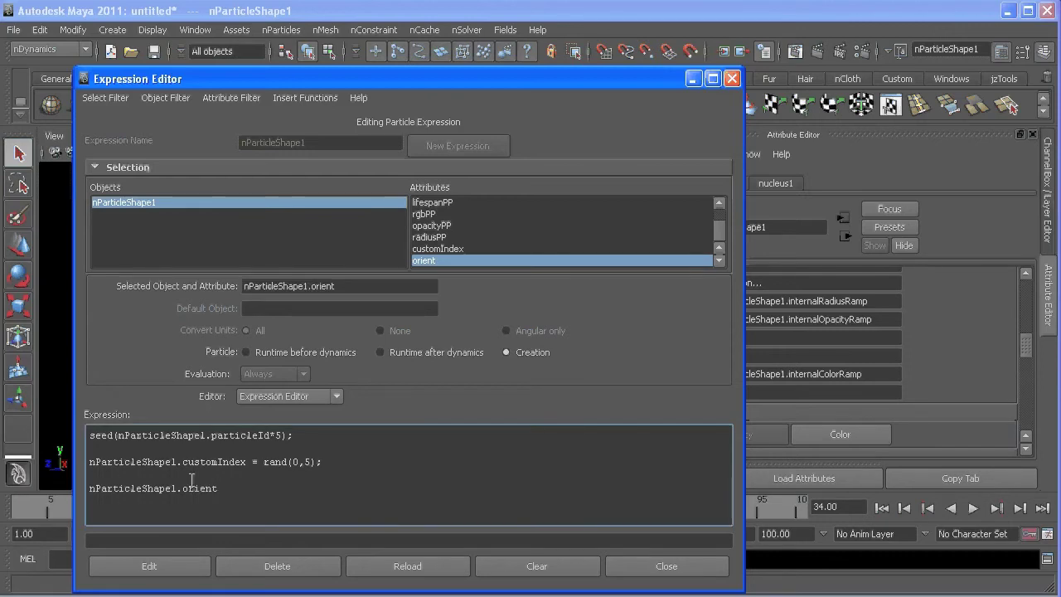
Step: Complete the orient line with == <<rand(360),rand(360),rand(360)>>; and try to apply the creation expression
{"action": "type", "text": "== <<rand(360),"}
{"action": "key", "text": "shift+Left"}
{"action": "key", "text": "shift+Left"}
{"action": "key", "text": "shift+Left"}
{"action": "key", "text": "shift+Left"}
{"action": "key", "text": "shift+Left"}
{"action": "key", "text": "shift+Left"}
{"action": "key", "text": "shift+Left"}
{"action": "key", "text": "shift+Left"}
{"action": "key", "text": "shift+Left"}
{"action": "key", "text": "shift+Left"}
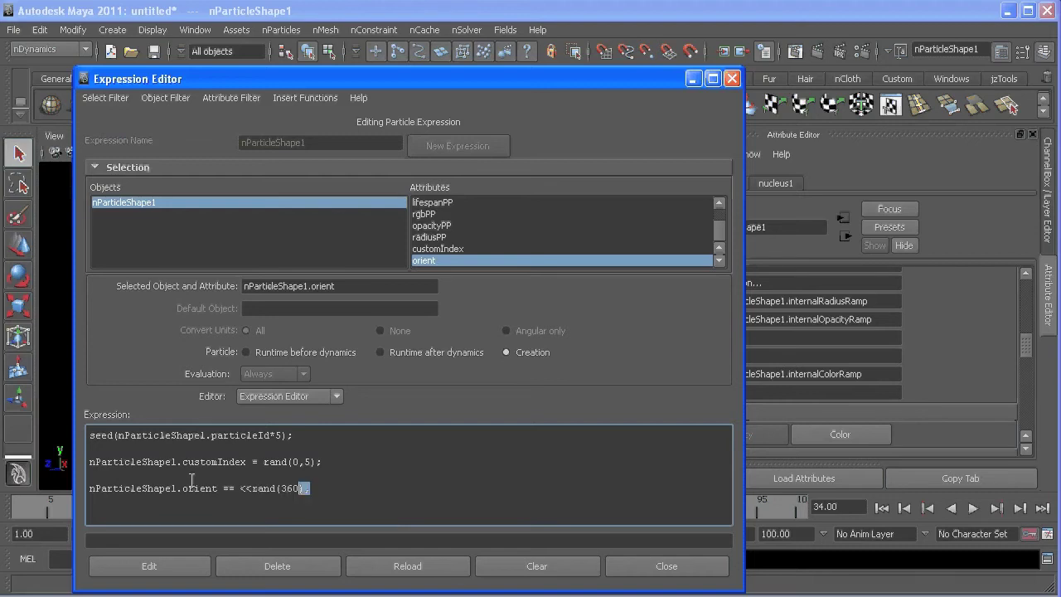
{"action": "left_click", "coordinate": [335, 492]}
{"action": "key", "text": "ctrl+v"}
{"action": "key", "text": "ctrl+v"}
{"action": "key", "text": "BackSpace"}
{"action": "type", "text": ">>;"}
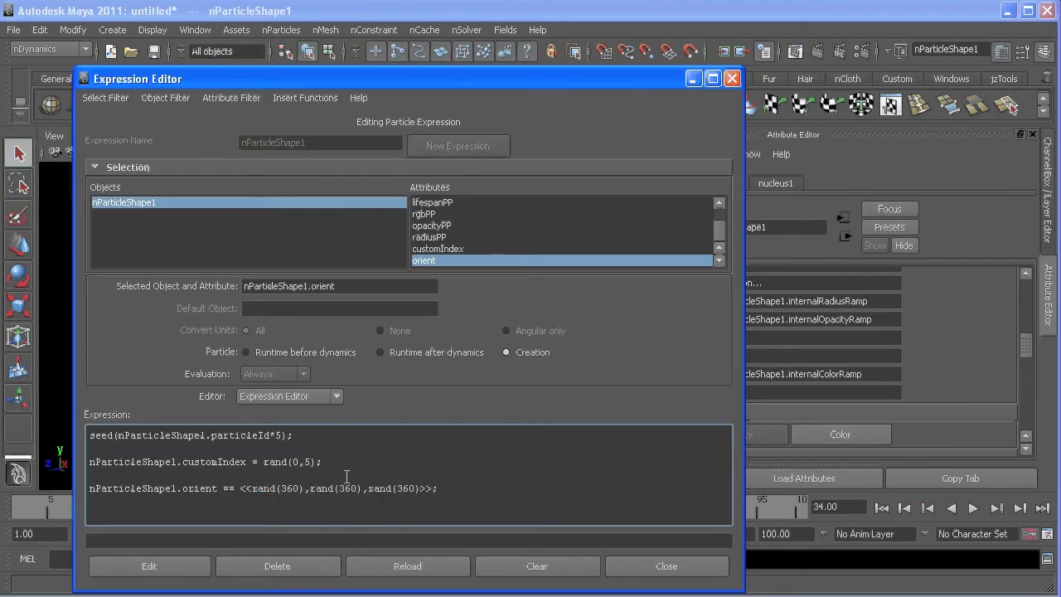
{"action": "left_click", "coordinate": [147, 571]}
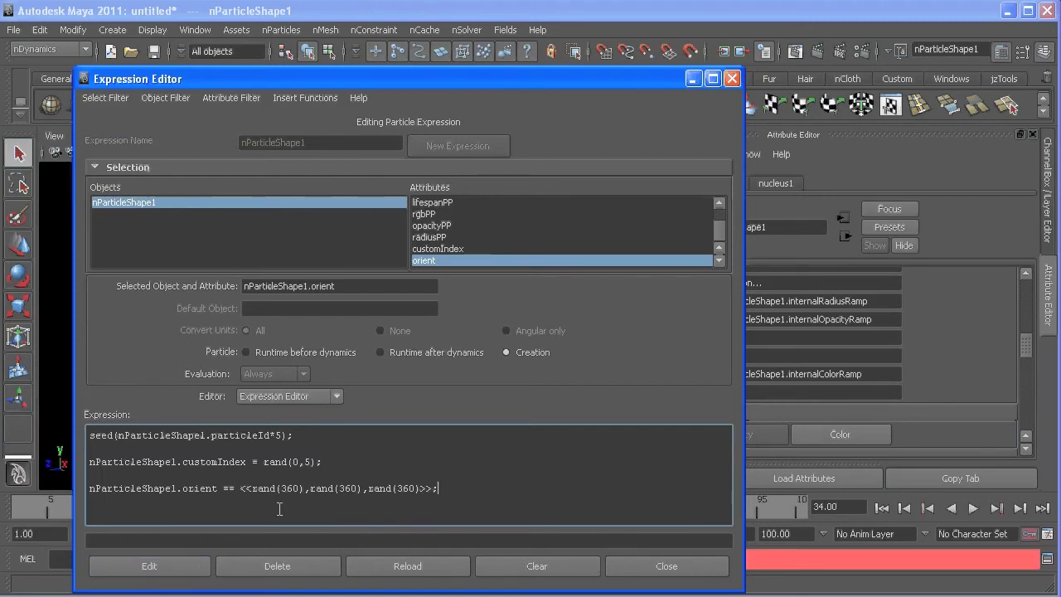
Step: Correct the orient line's double equals sign to a single =, apply the creation expression and close the Expression Editor
{"action": "left_click", "coordinate": [228, 488]}
{"action": "key", "text": "BackSpace"}
{"action": "left_click", "coordinate": [184, 570]}
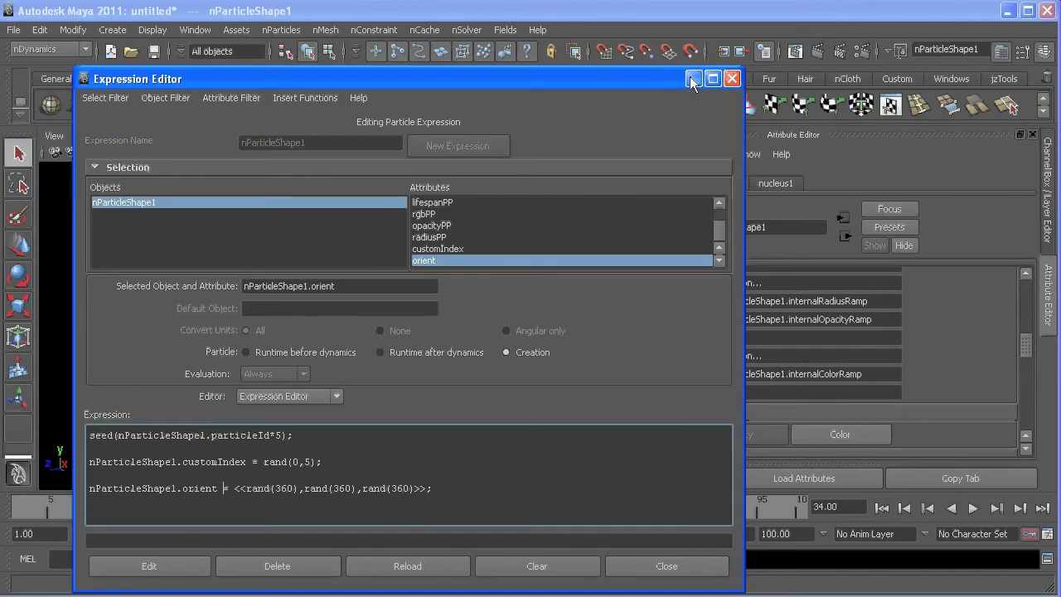
{"action": "left_click", "coordinate": [732, 78]}
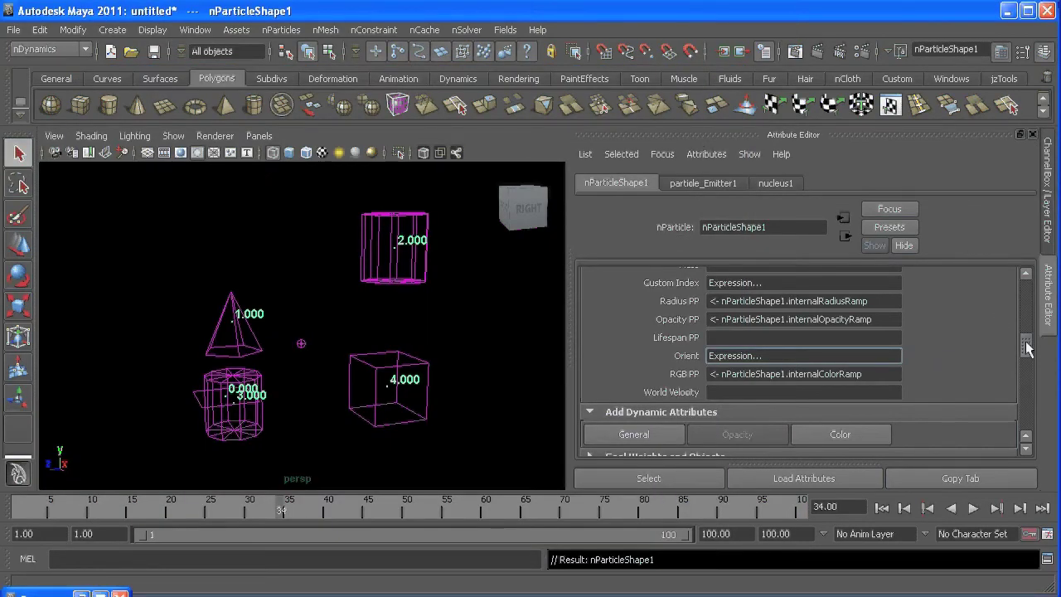
Step: Set the Rotation option of instancer1 to orient in nParticleShape1's instancer rotation options
{"action": "scroll", "coordinate": [1008, 359], "scroll_direction": "down", "scroll_amount": 3}
{"action": "left_click", "coordinate": [638, 340]}
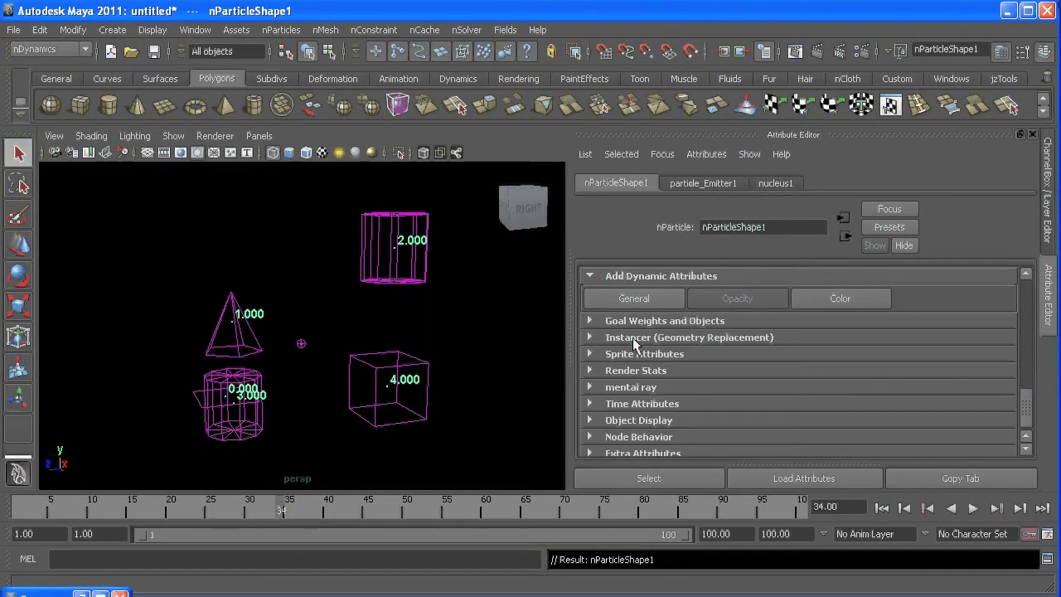
{"action": "left_click", "coordinate": [641, 340]}
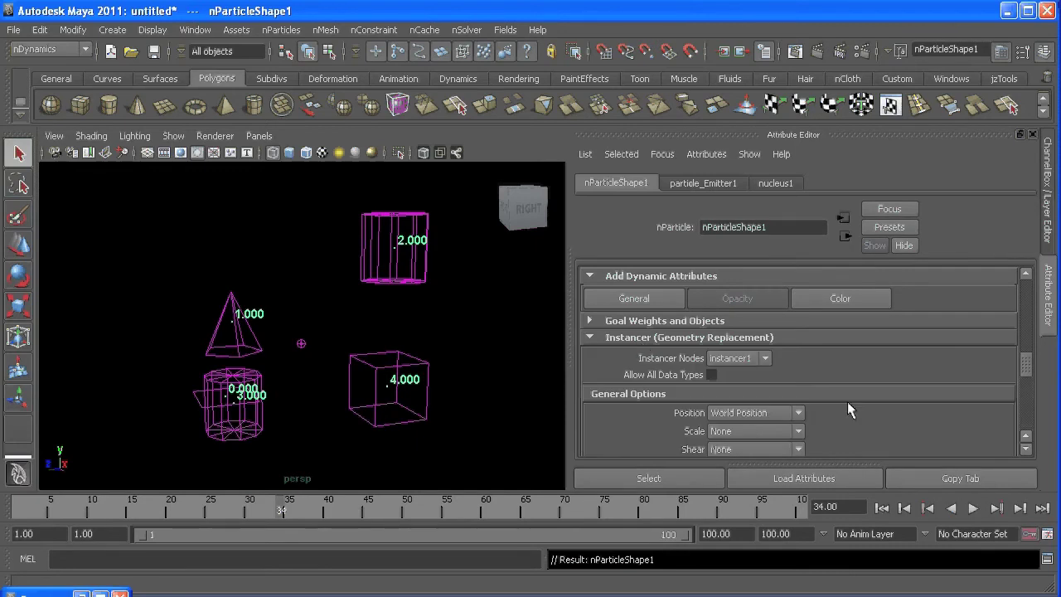
{"action": "left_click_drag", "start_coordinate": [1025, 362], "coordinate": [1027, 379]}
{"action": "scroll", "coordinate": [1031, 377], "scroll_direction": "down", "scroll_amount": 2}
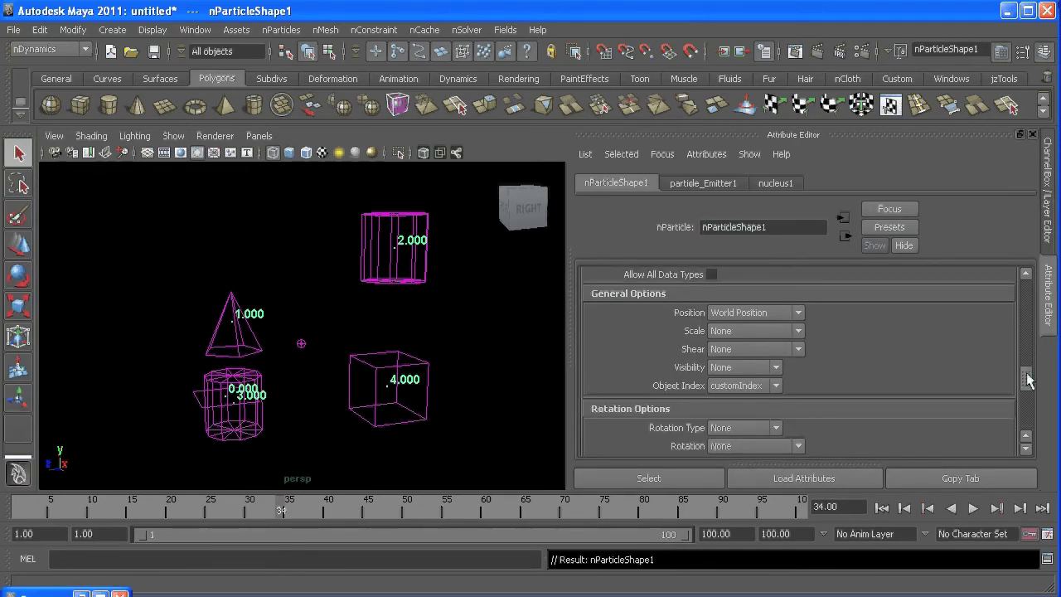
{"action": "left_click", "coordinate": [756, 386]}
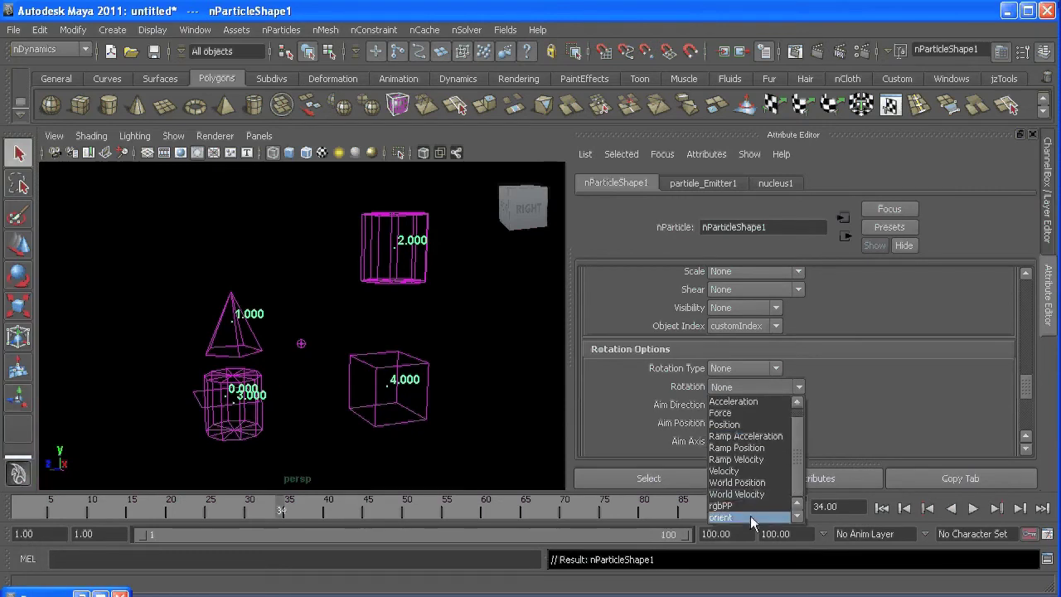
{"action": "left_click", "coordinate": [750, 516]}
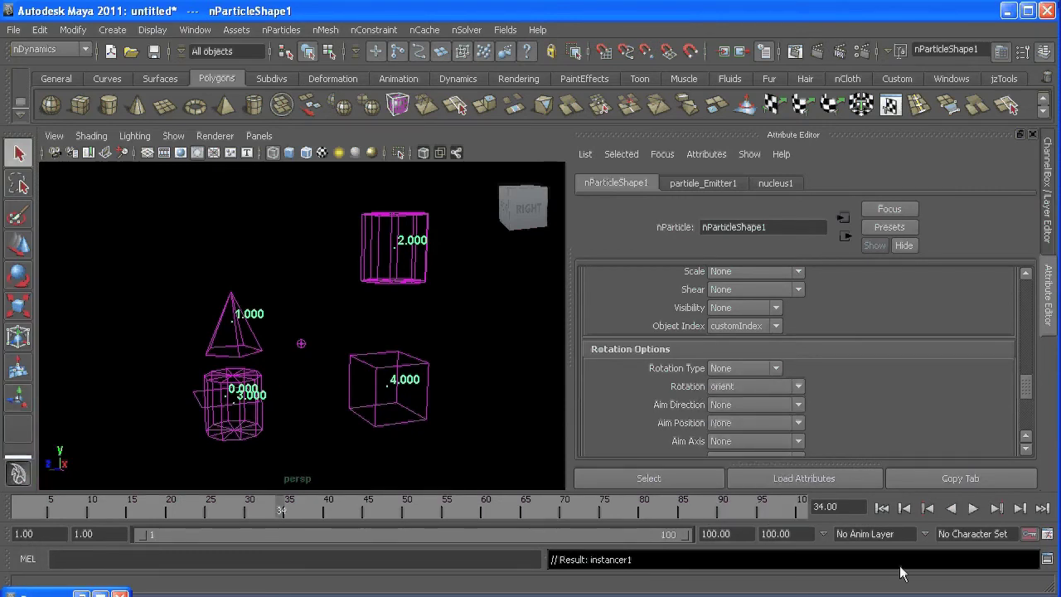
Step: Replay the simulation from frame 1 to check the rotation of the instanced shapes, and stop playback
{"action": "left_click", "coordinate": [882, 507]}
{"action": "left_click", "coordinate": [973, 508]}
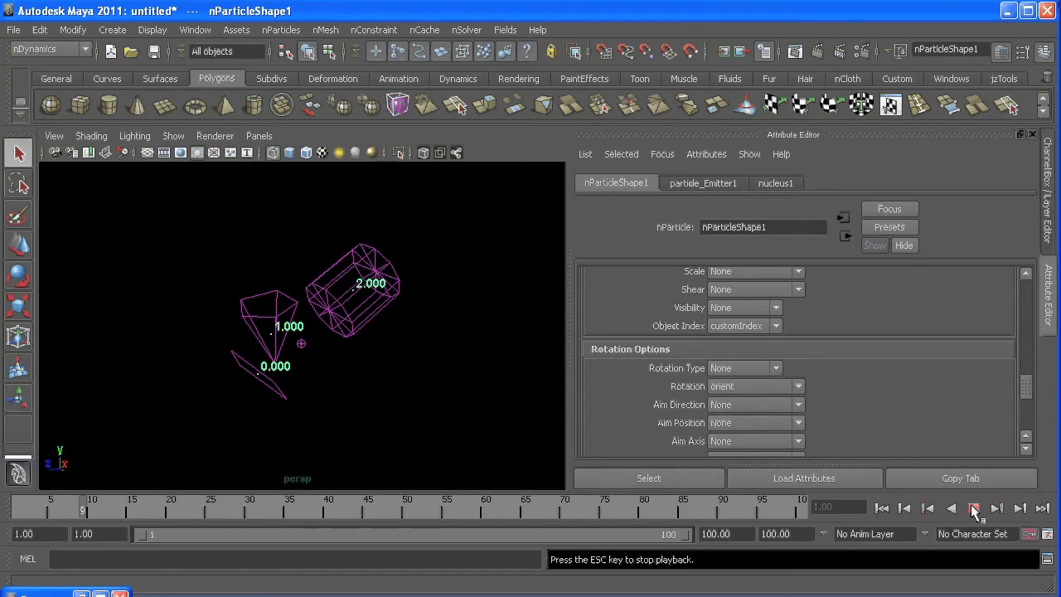
{"action": "key", "text": "Escape"}
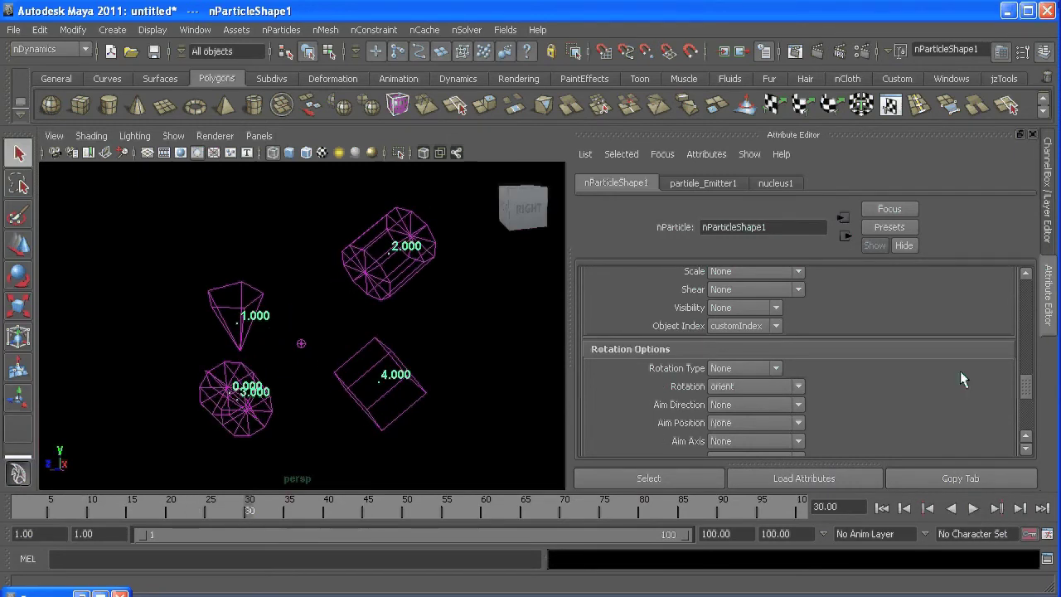
Step: Change the attribute displayed by nParticleShape1's Numeric particle render type to orient in the shading settings
{"action": "left_click_drag", "start_coordinate": [1026, 387], "coordinate": [1025, 354]}
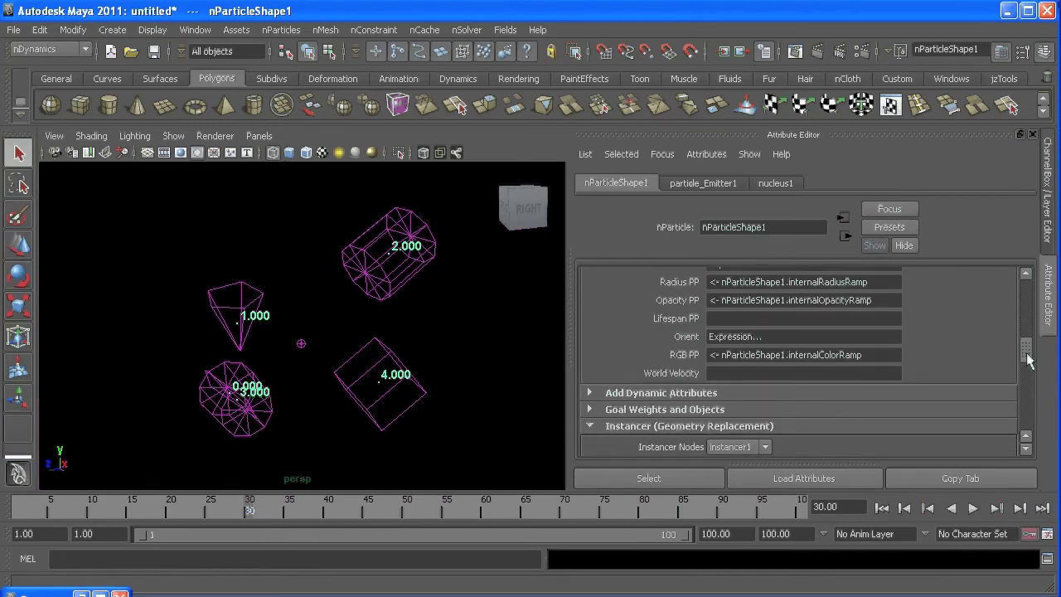
{"action": "scroll", "coordinate": [802, 398], "scroll_direction": "up", "scroll_amount": 5}
{"action": "left_click", "coordinate": [802, 423]}
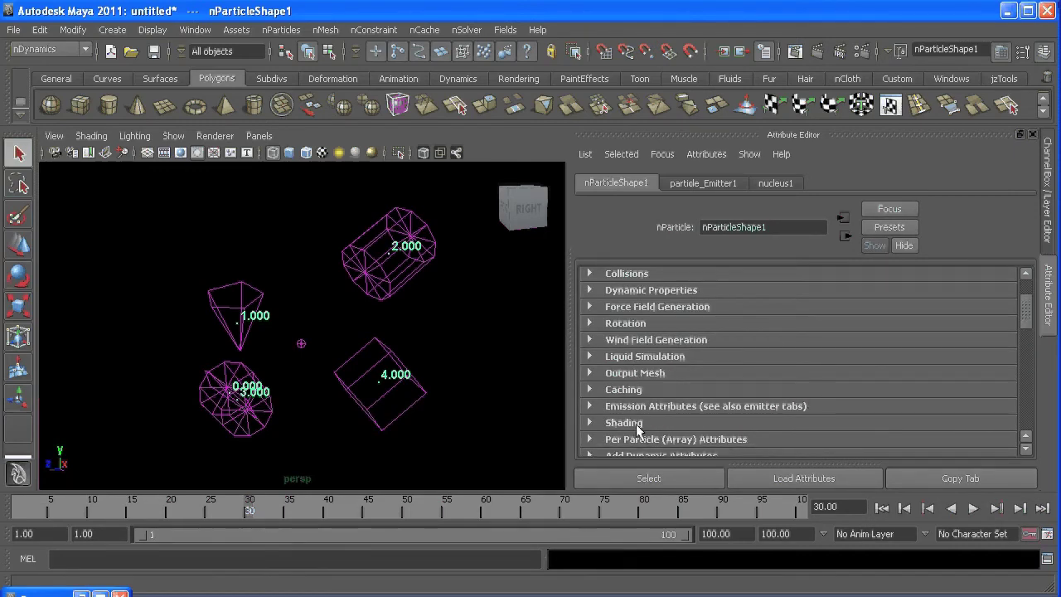
{"action": "mouse_move", "coordinate": [1026, 297]}
{"action": "left_mouse_down"}
{"action": "mouse_move", "coordinate": [1026, 322]}
{"action": "mouse_move", "coordinate": [1025, 308]}
{"action": "left_mouse_up"}
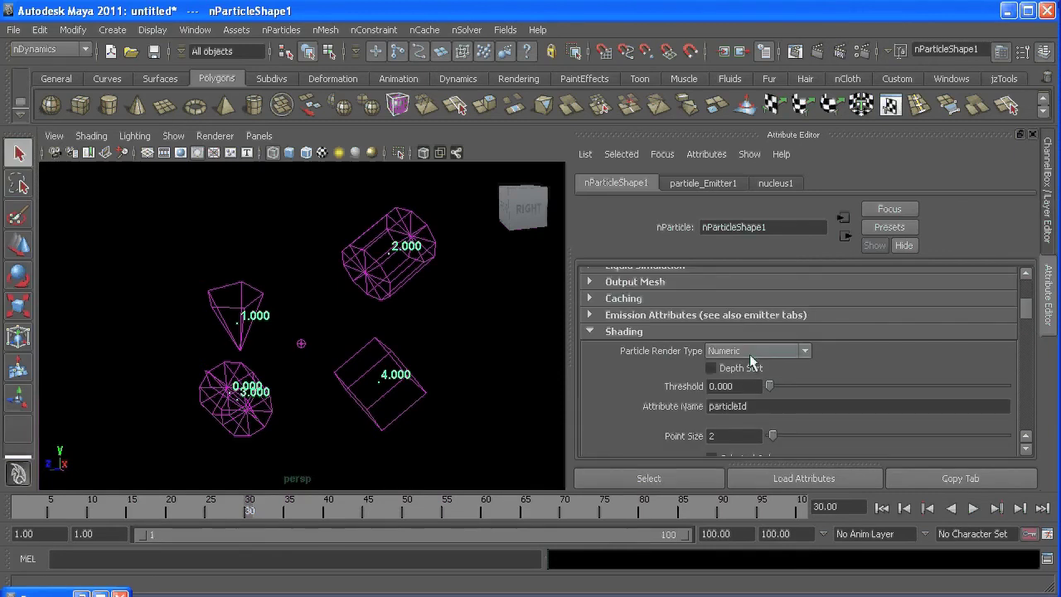
{"action": "left_click", "coordinate": [764, 406]}
{"action": "double_click", "coordinate": [730, 406]}
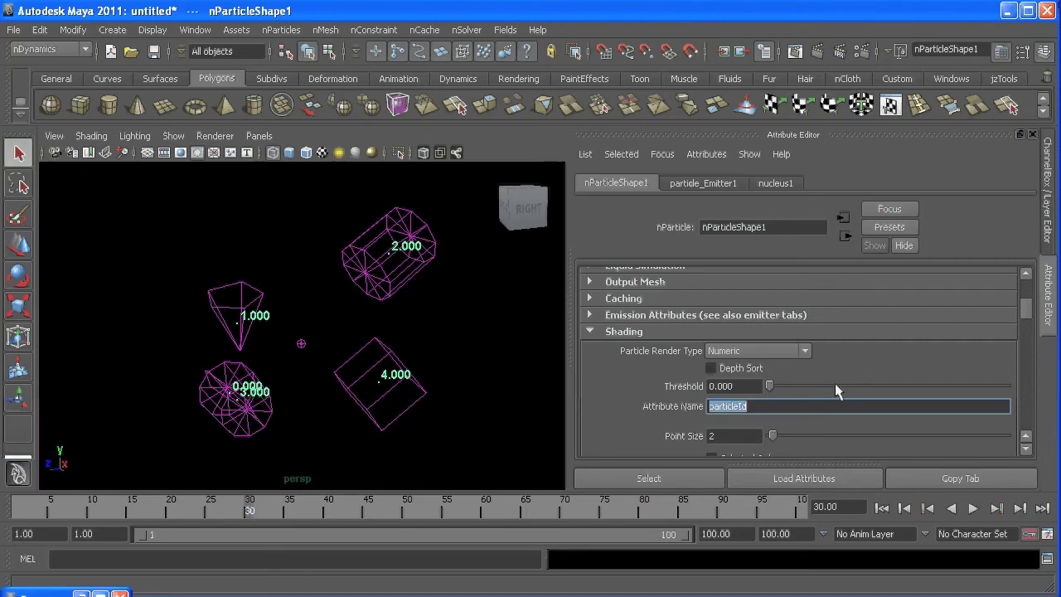
{"action": "type", "text": "orient"}
{"action": "key", "text": "Return"}
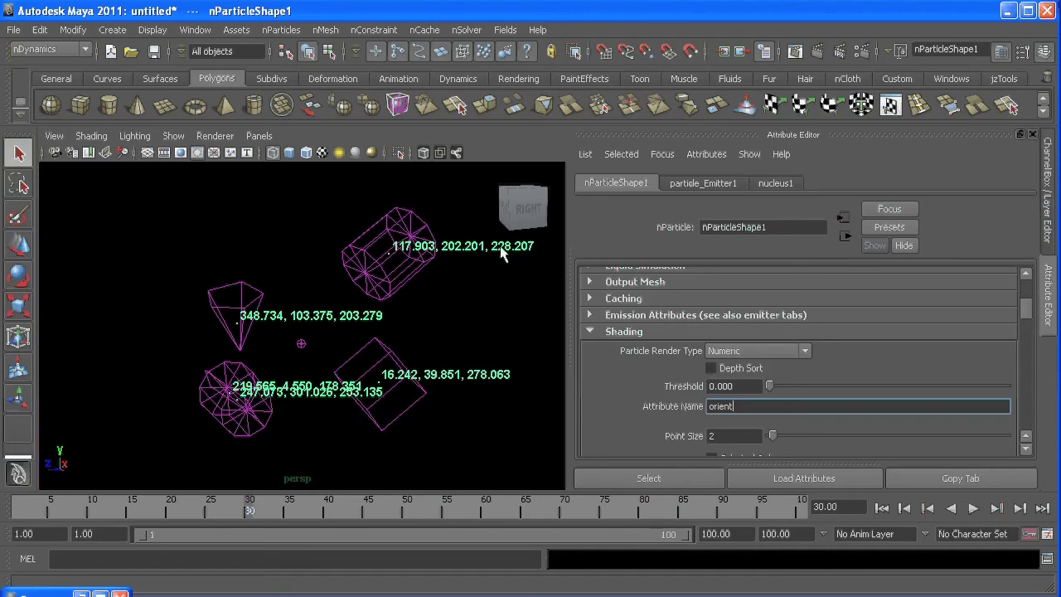
Step: Replay the simulation from frame 1 to examine each particle's orient values, stop it and return to the first frame
{"action": "left_click", "coordinate": [882, 507]}
{"action": "left_click", "coordinate": [973, 508]}
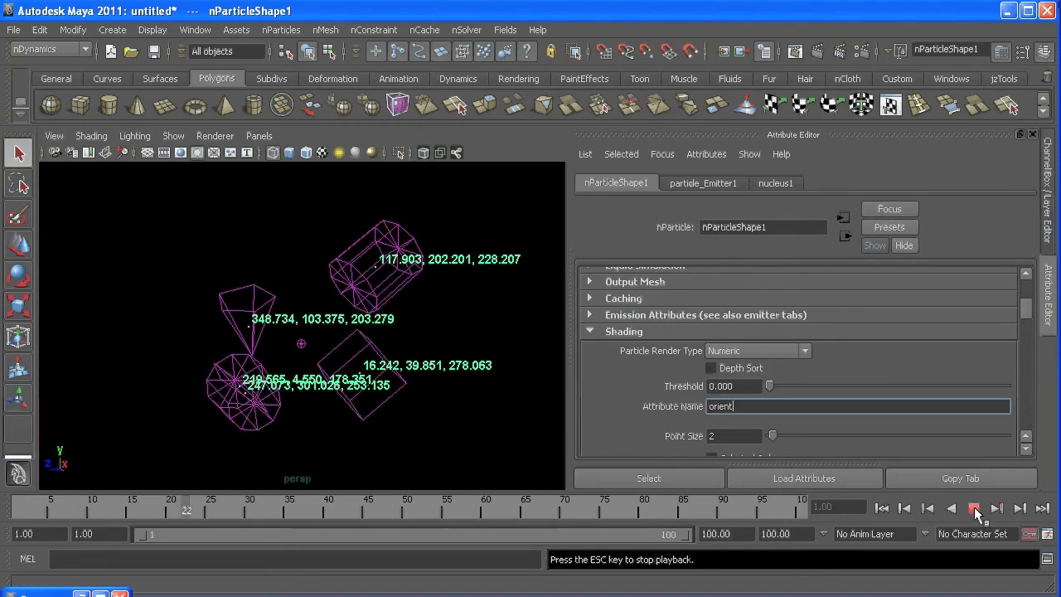
{"action": "left_click", "coordinate": [973, 509]}
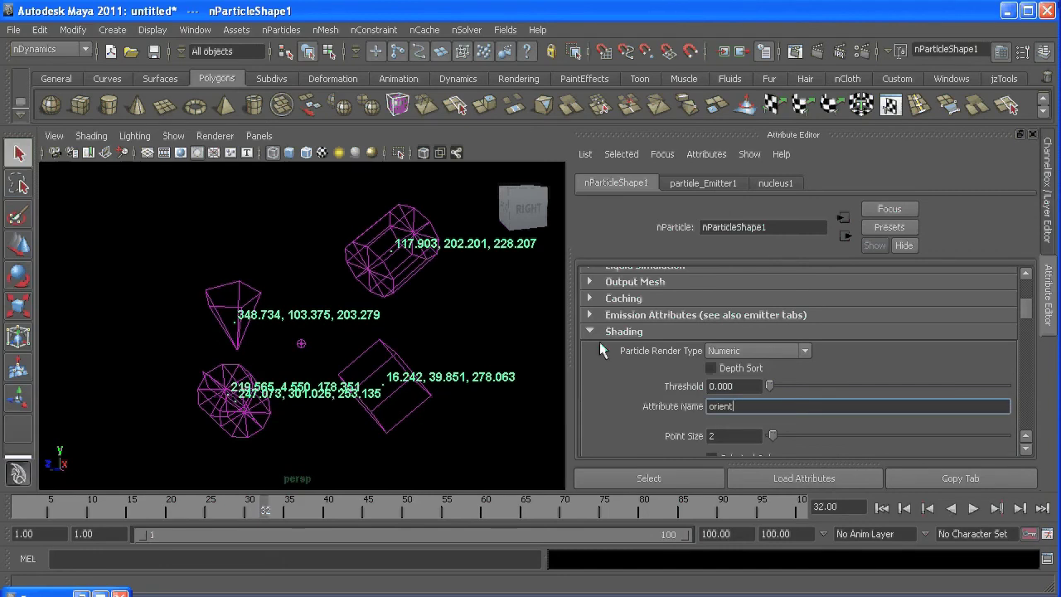
{"action": "left_click", "coordinate": [881, 508]}
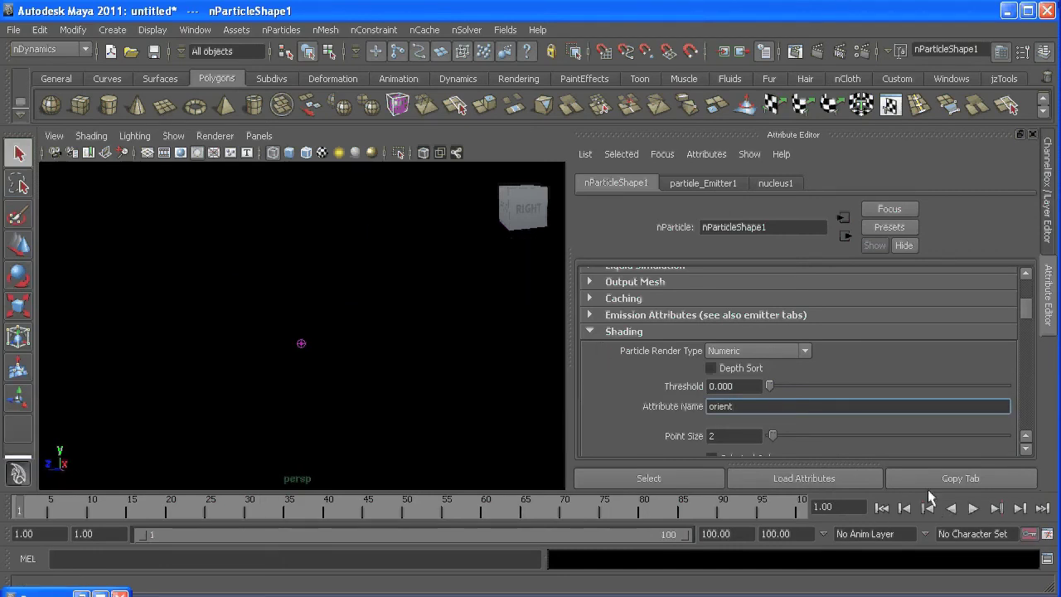